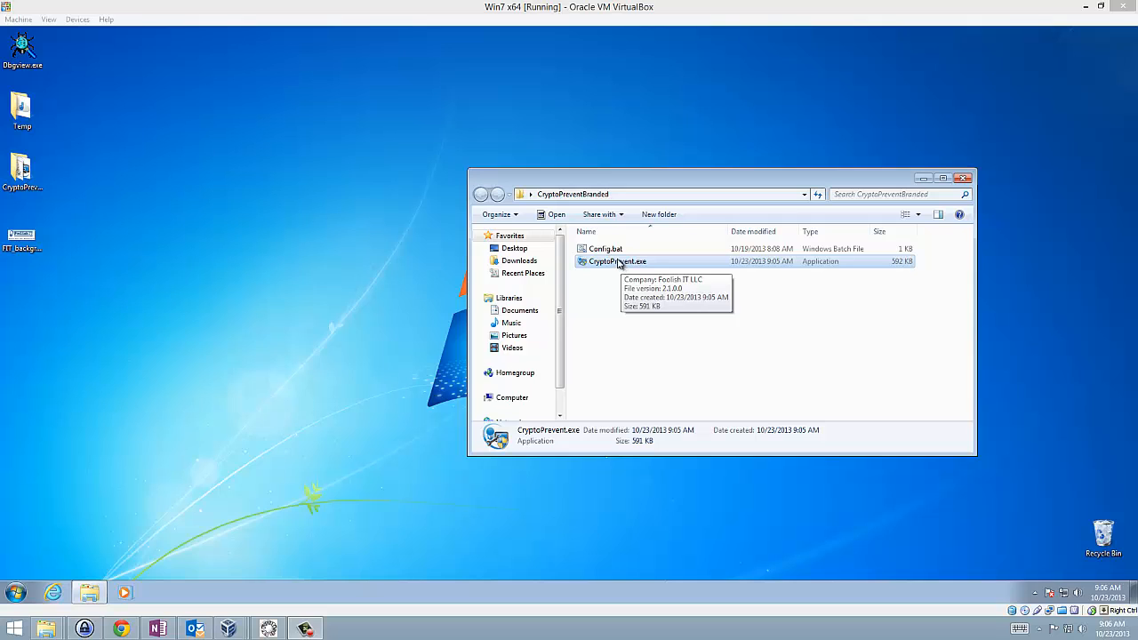
Run Config.bat from the CryptoPreventBranded folder, allow it to make changes, and set the registered name to Test Company.
double_click(619, 252)
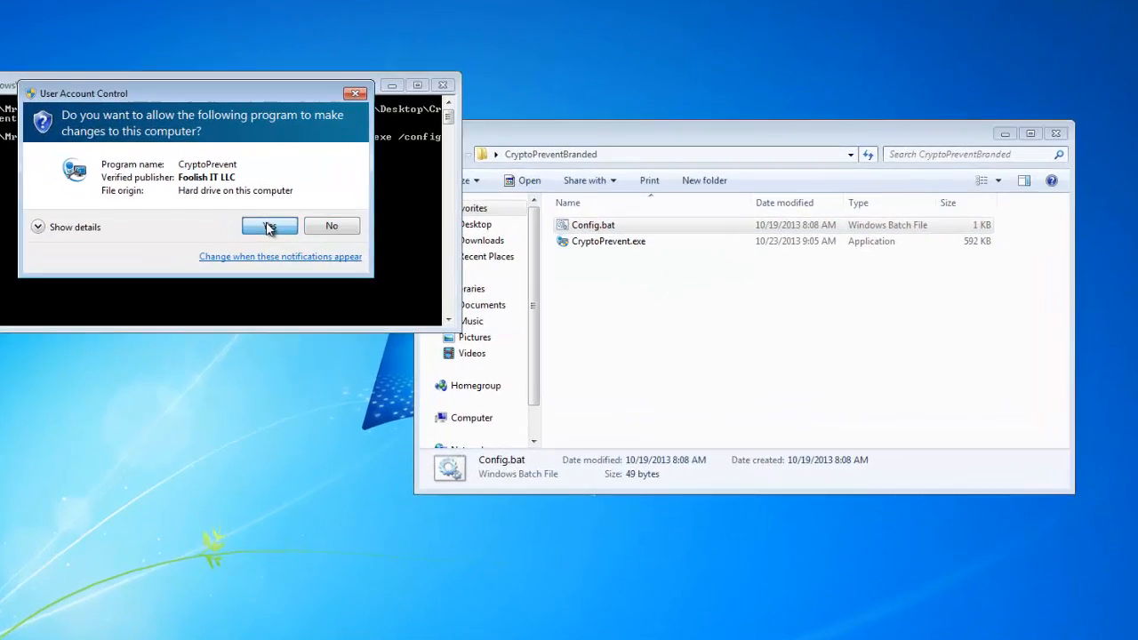
click(357, 250)
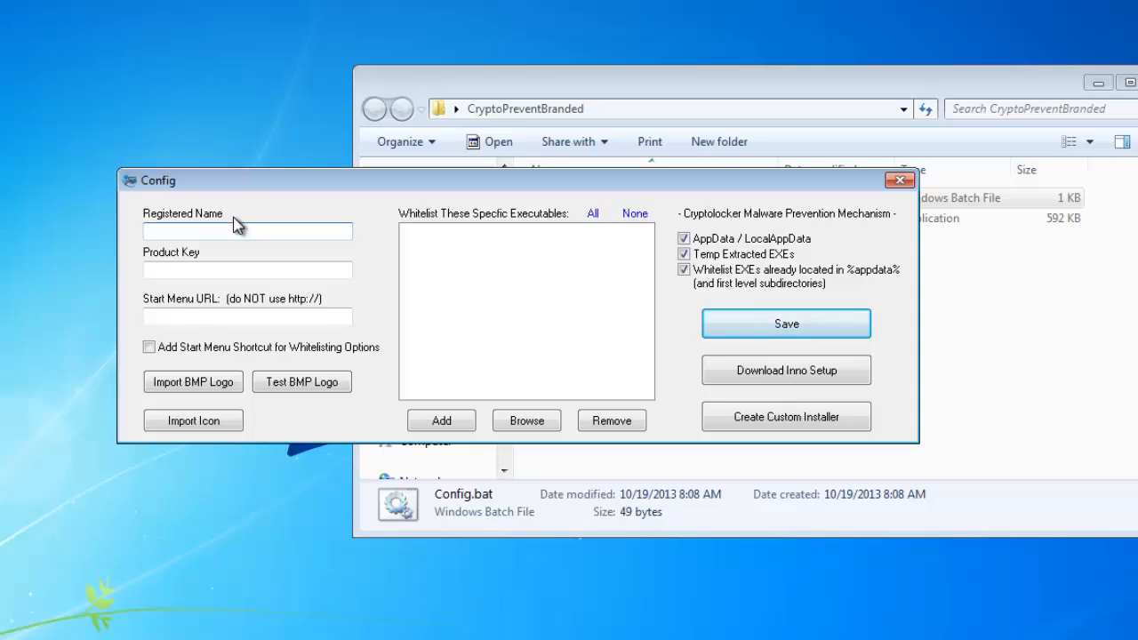
text(Test Company)
Switch to Make, generate a CryptoPrevent registration key for Test Company, and copy it into the Config window's Product Key field.
key(alt+Tab)
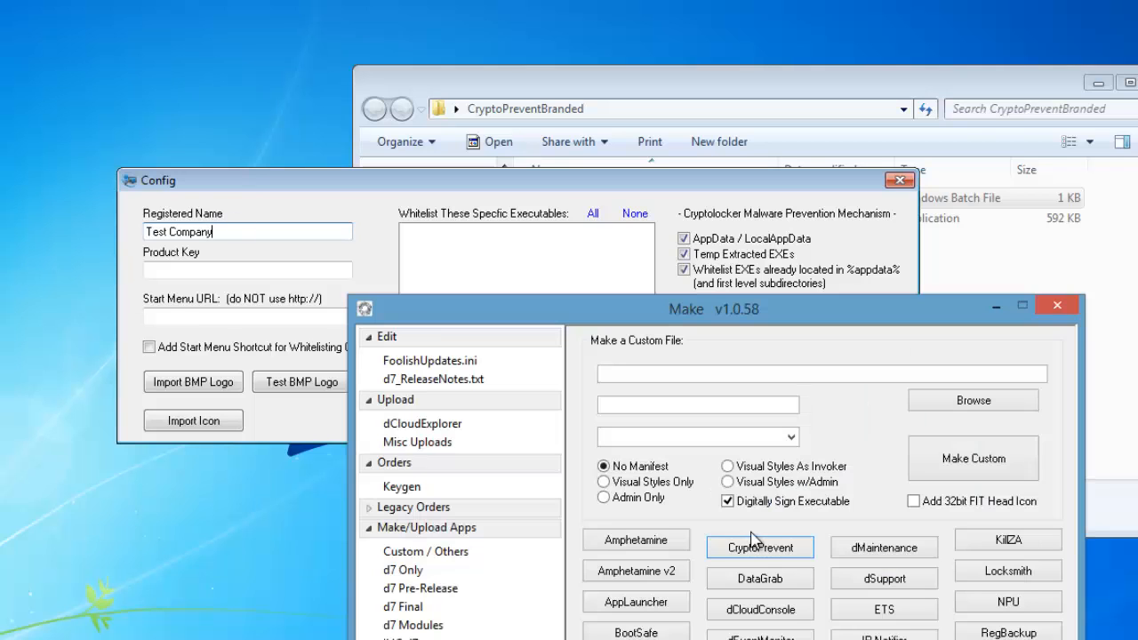
click(402, 487)
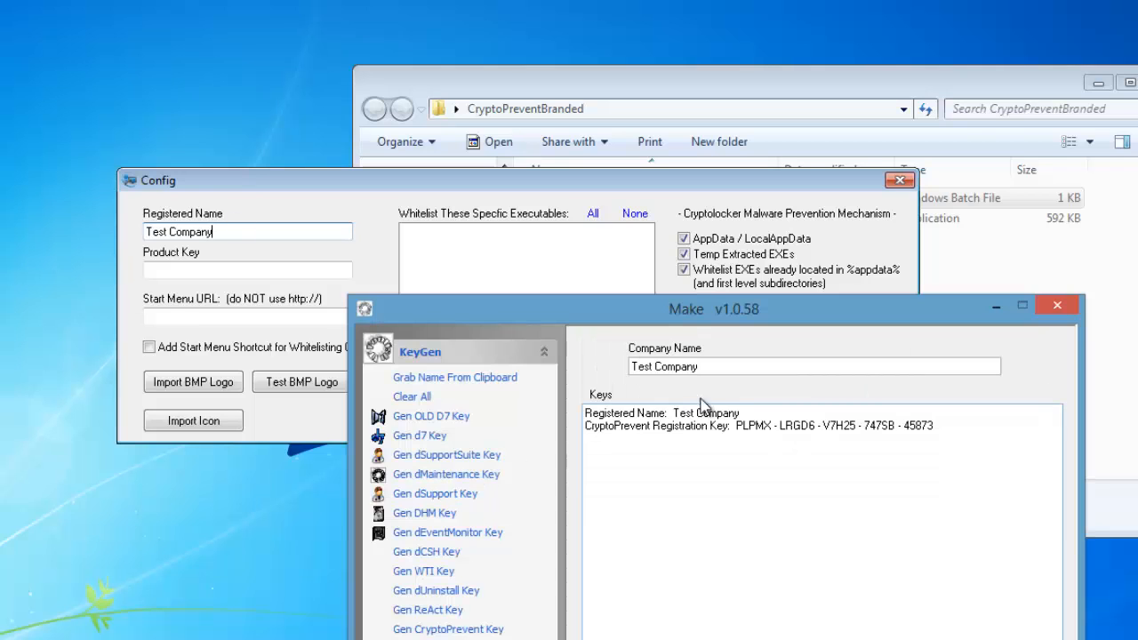
drag(736, 426, 927, 431)
right_click(926, 430)
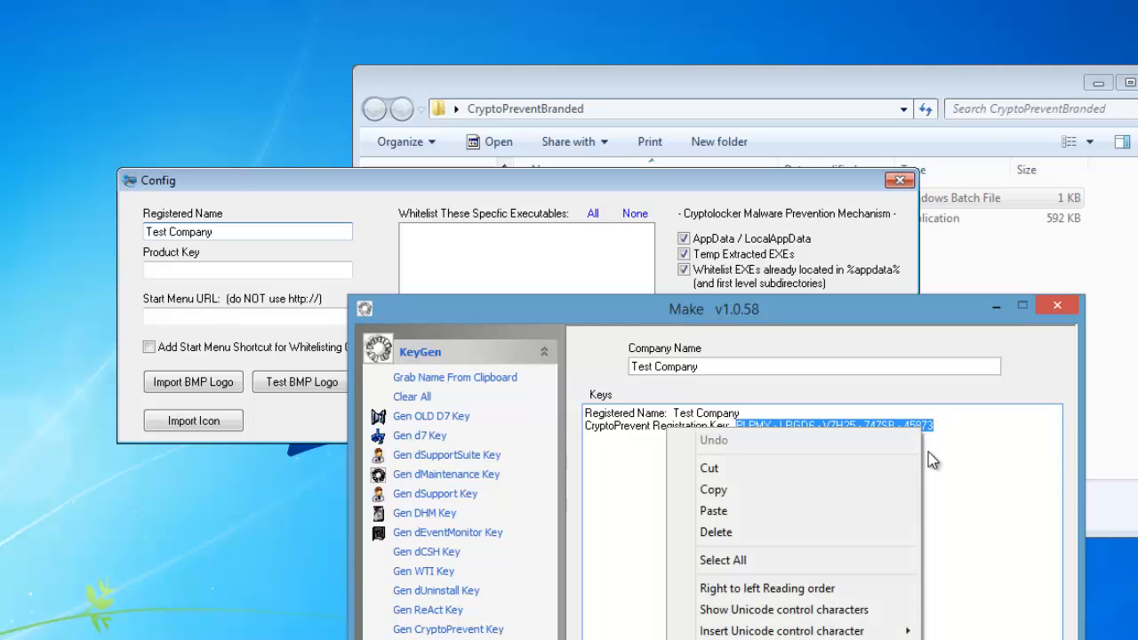
click(831, 493)
click(198, 265)
right_click(197, 265)
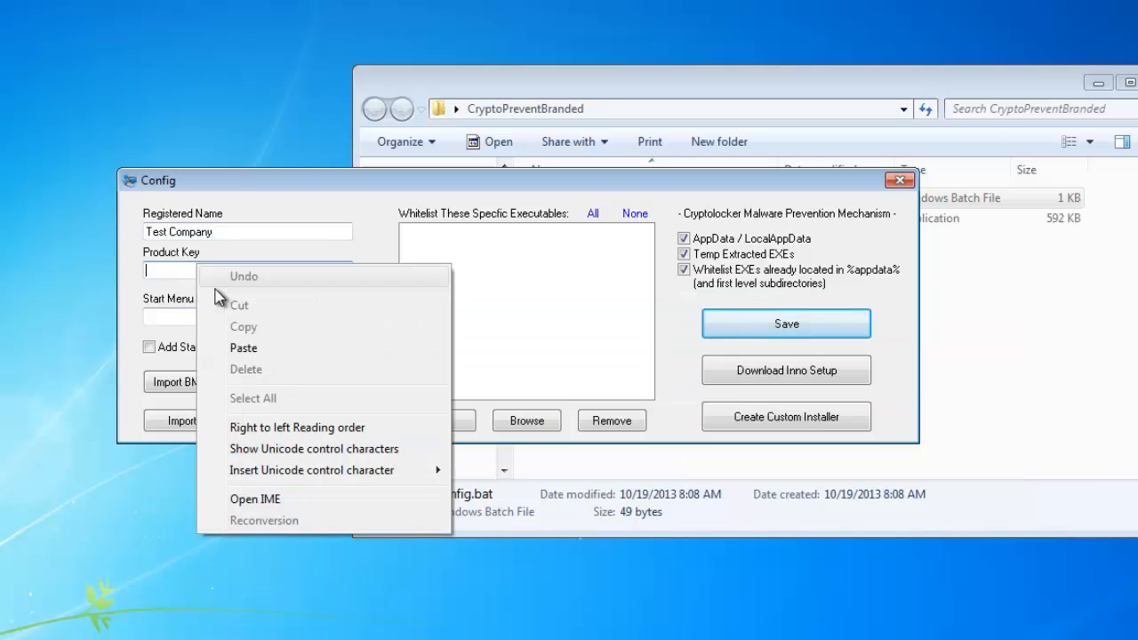
click(307, 350)
click(213, 317)
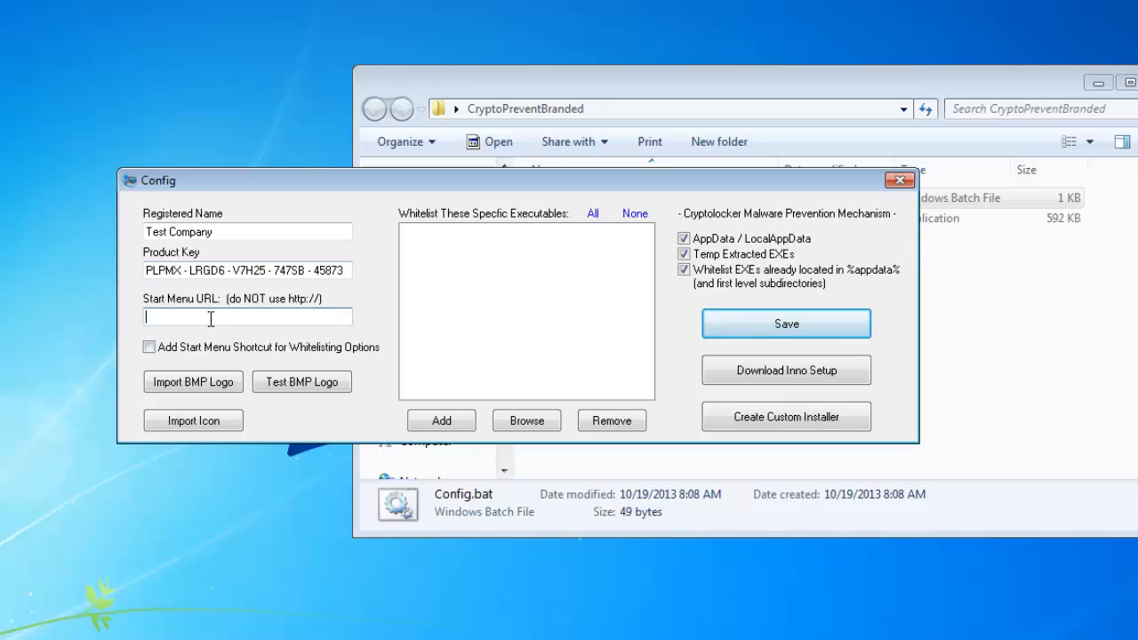
text(www.foolishit.com)
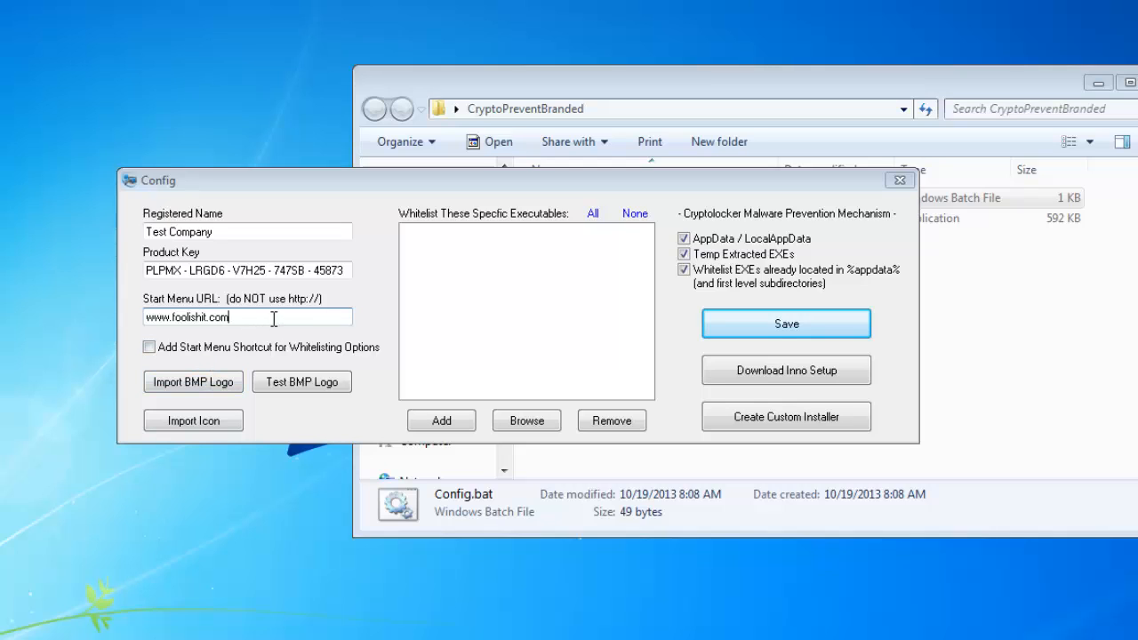
click(238, 350)
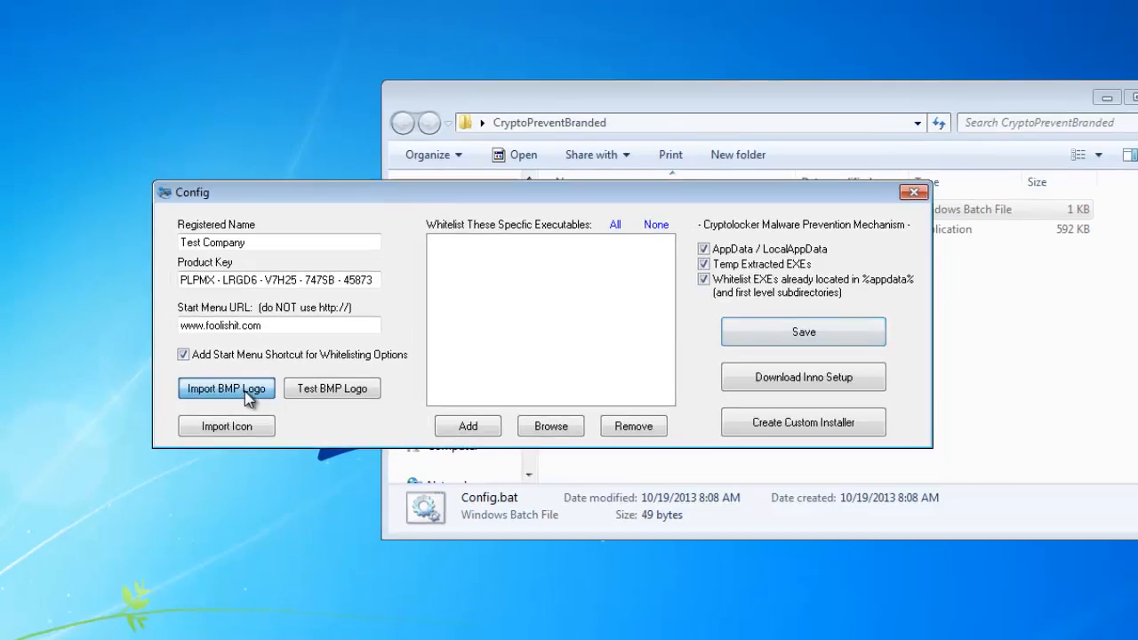
Import FIT_background.bmp from the Desktop as the BMP logo.
click(246, 397)
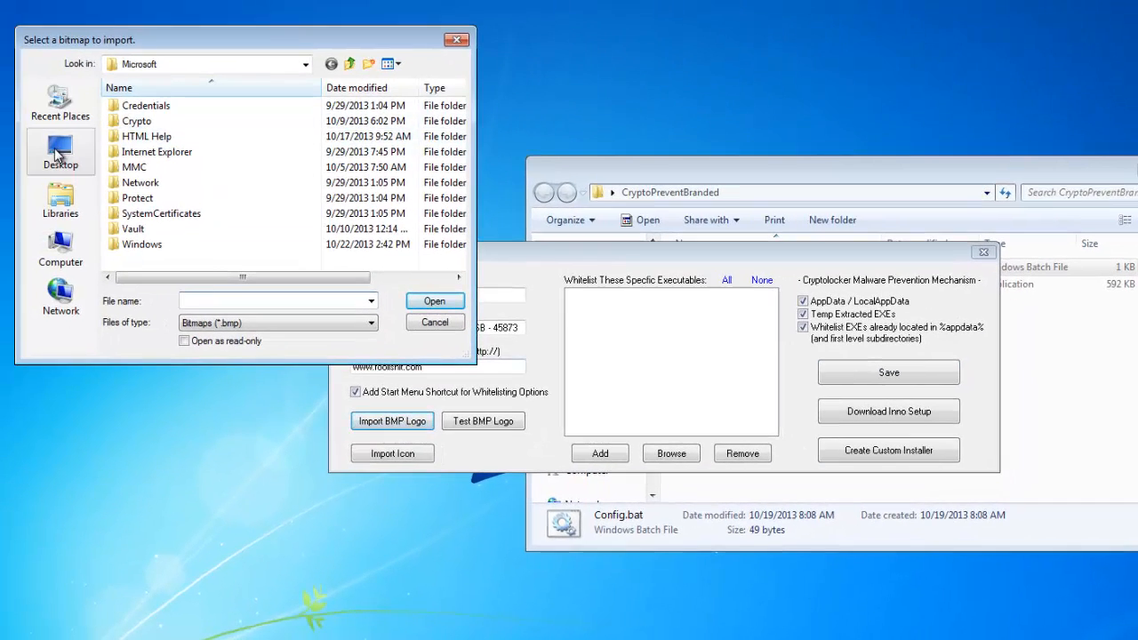
click(55, 154)
click(350, 236)
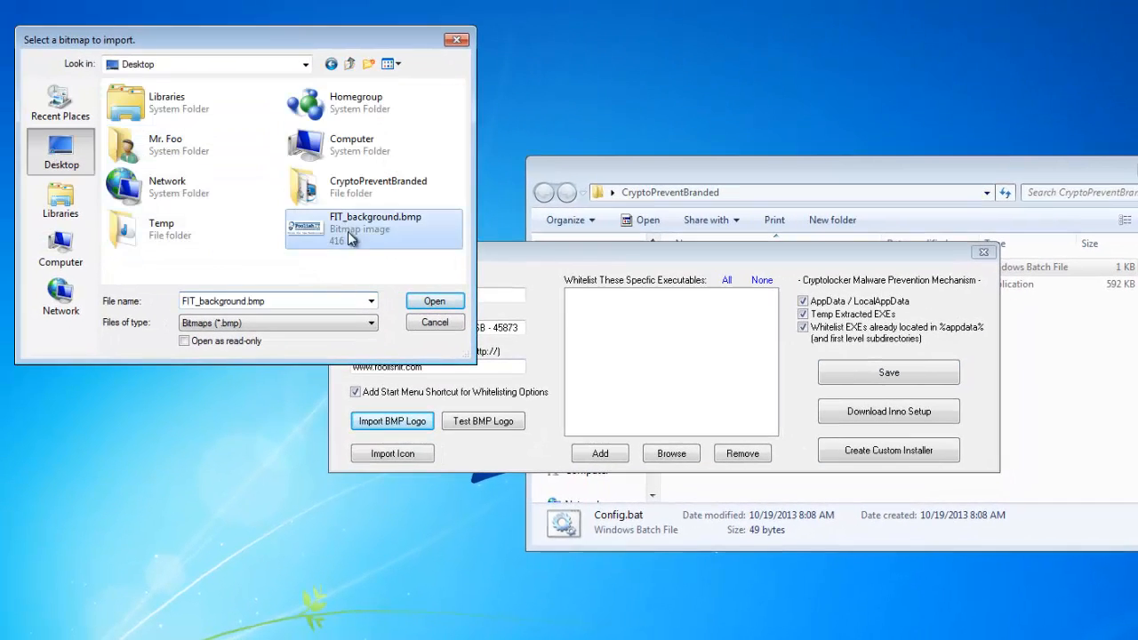
click(434, 301)
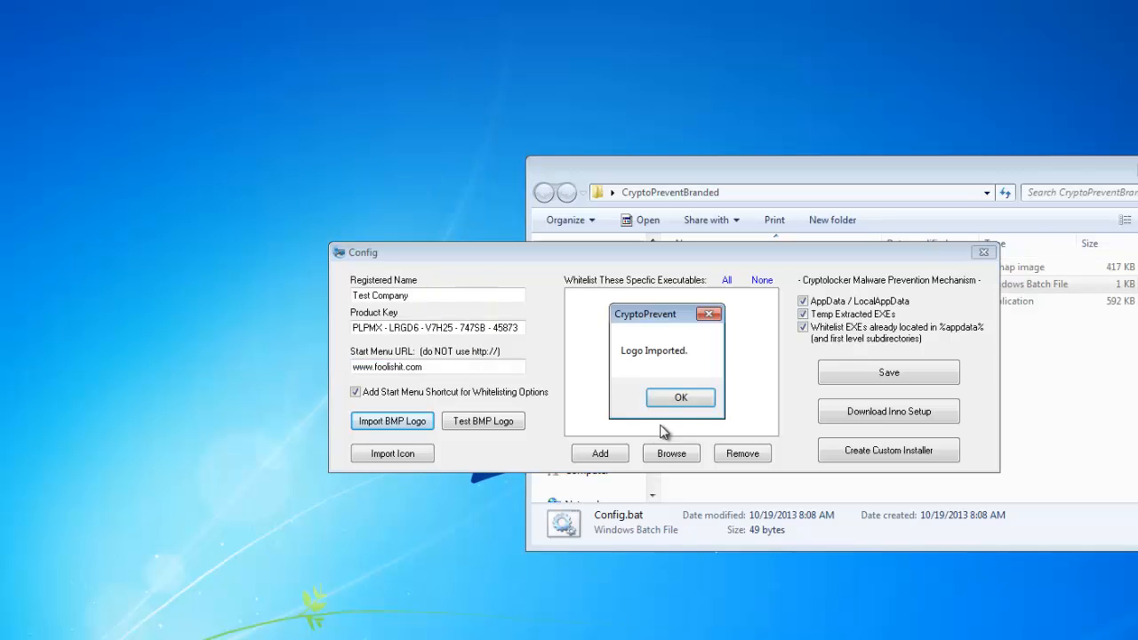
click(691, 399)
Inspect the imported applogo.bmp in the CryptoPreventBranded folder and test the BMP logo from the Config window.
click(1047, 386)
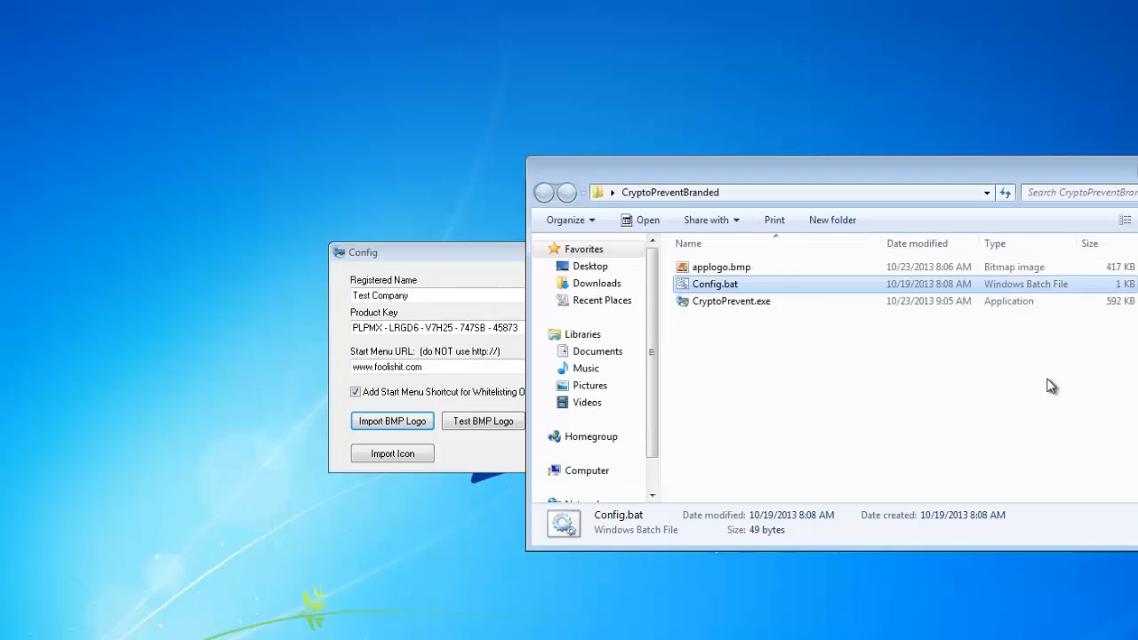
click(727, 269)
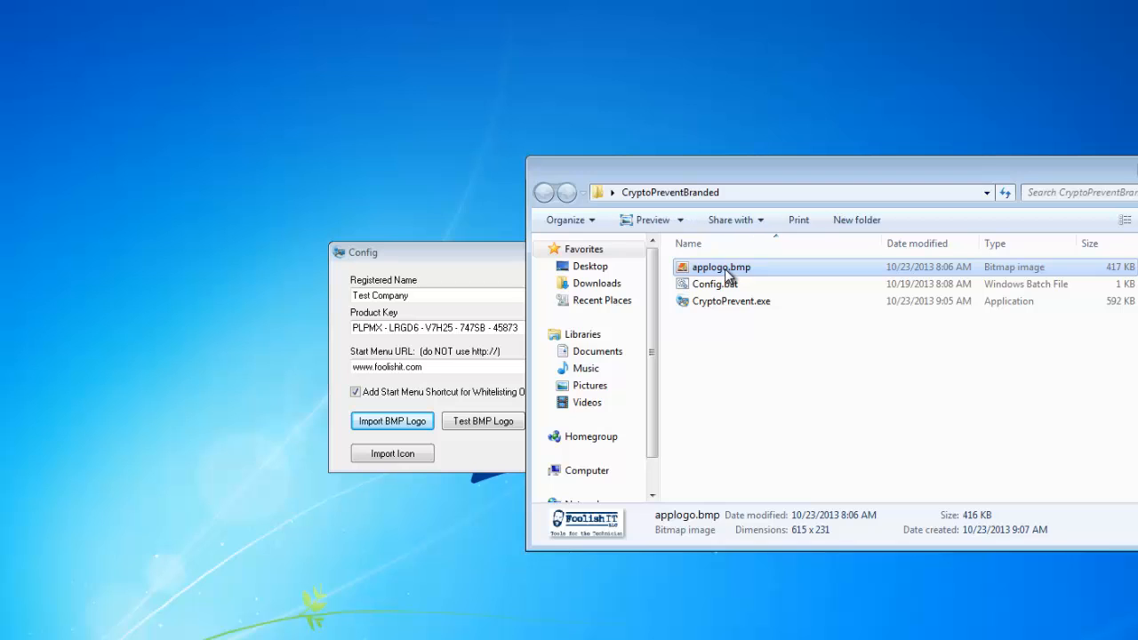
click(752, 347)
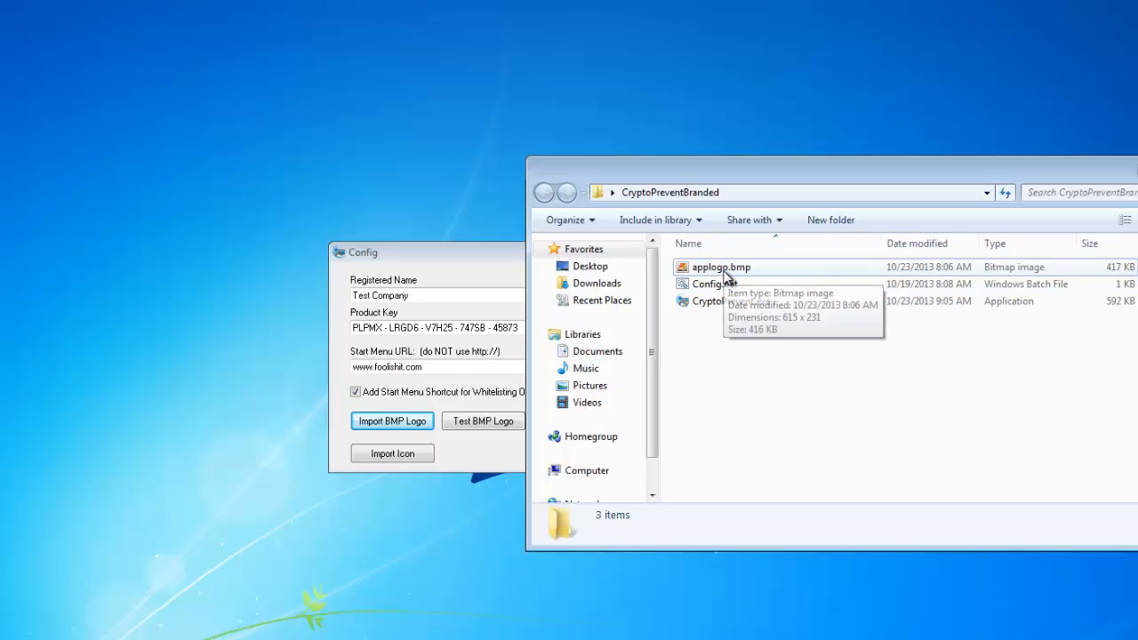
click(450, 458)
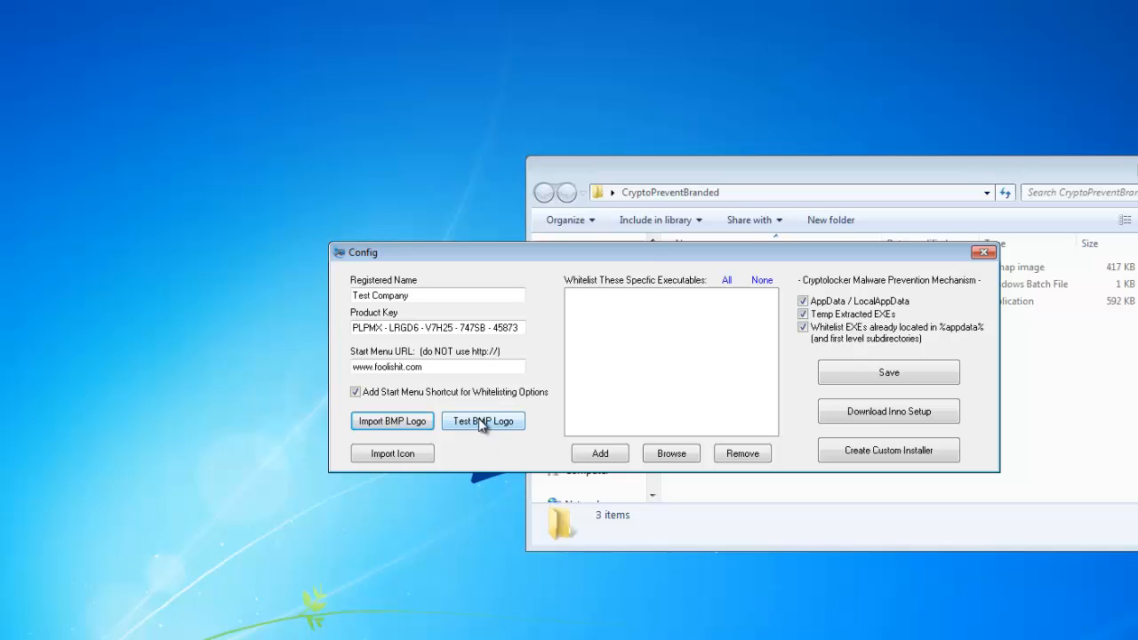
click(479, 424)
Browse to the %appdata% folder and add Hello.exe to the list of whitelisted executables.
click(618, 453)
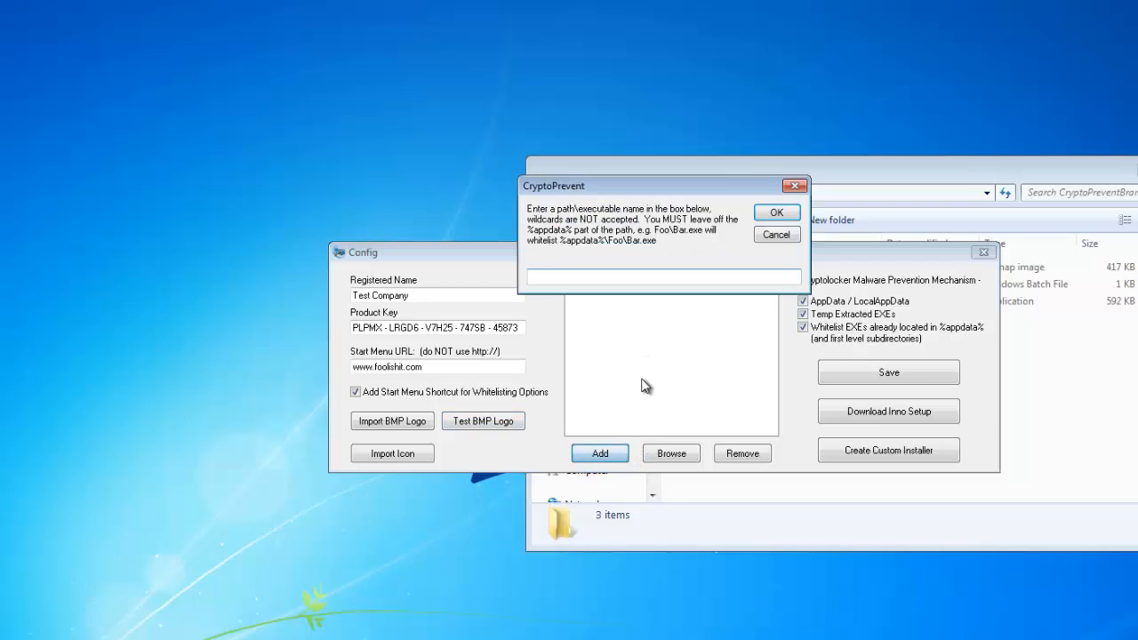
click(766, 235)
click(694, 455)
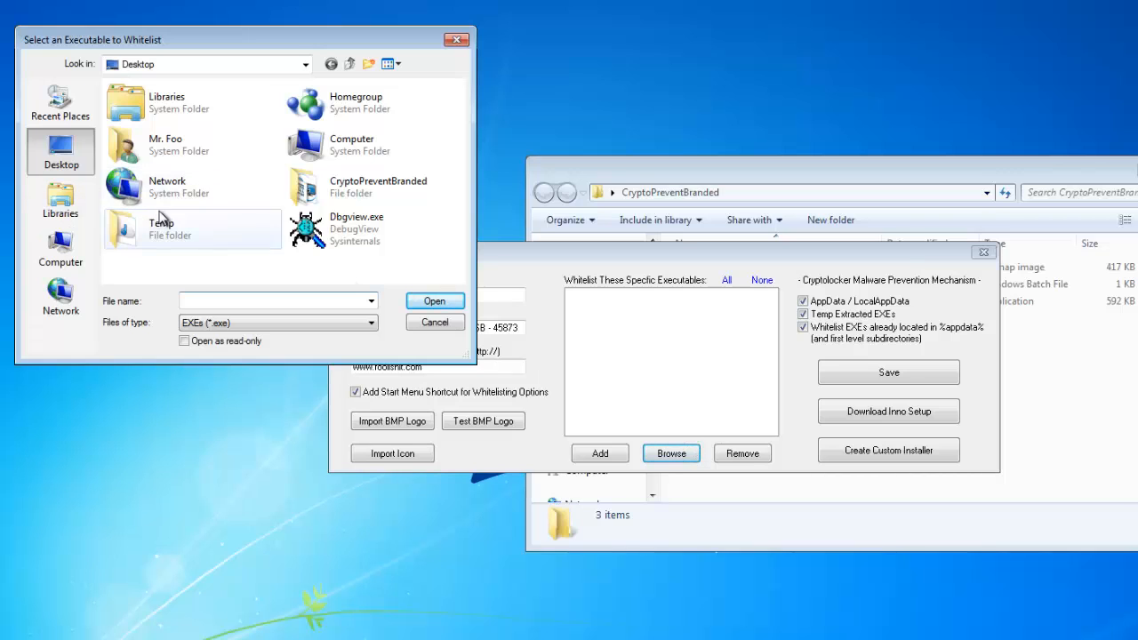
double_click(302, 145)
double_click(205, 124)
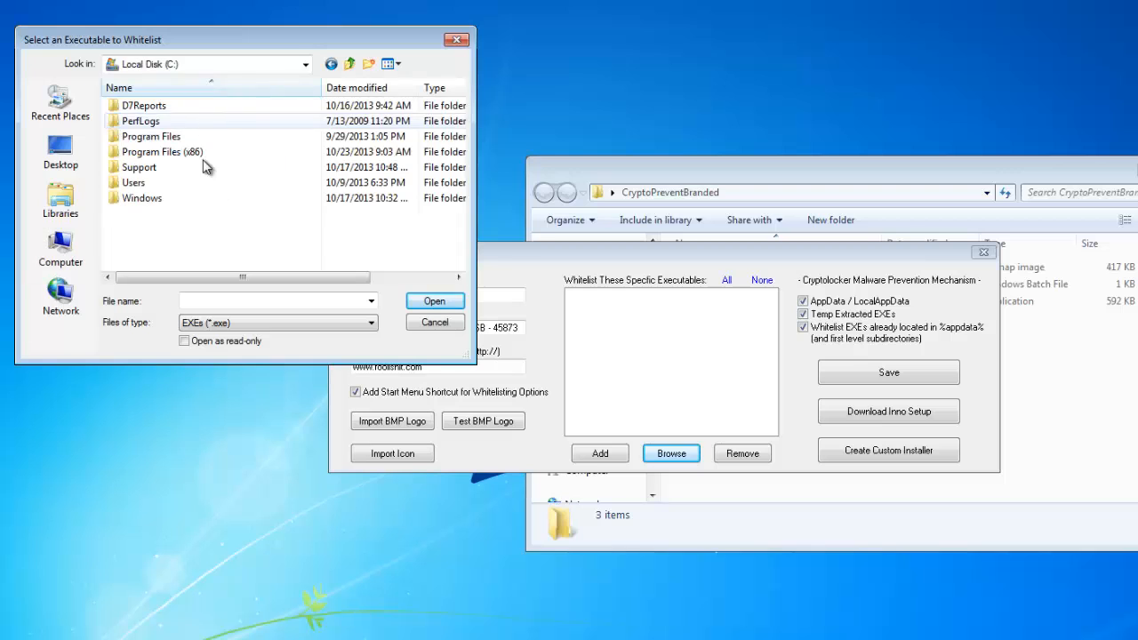
click(207, 68)
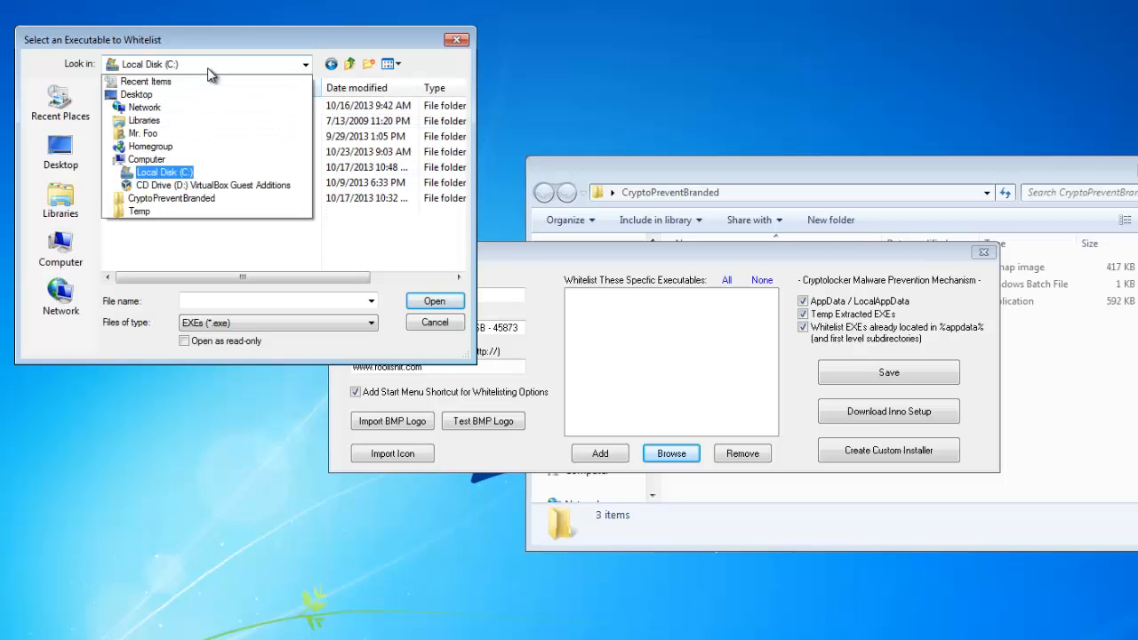
click(215, 301)
click(215, 302)
text(%appdata%)
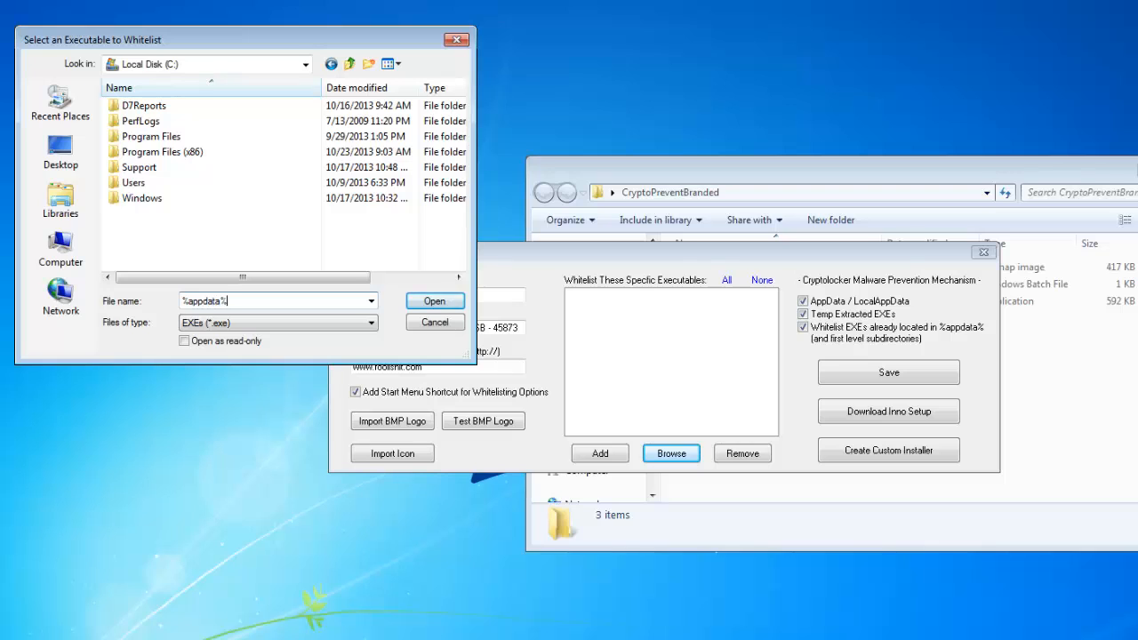
key(Return)
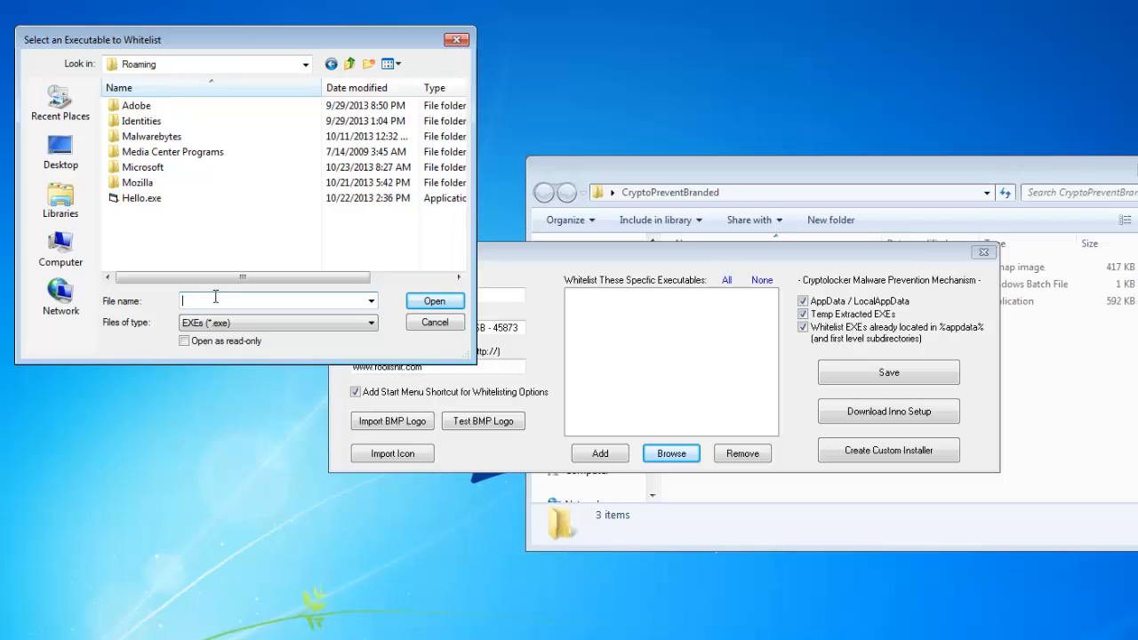
click(142, 198)
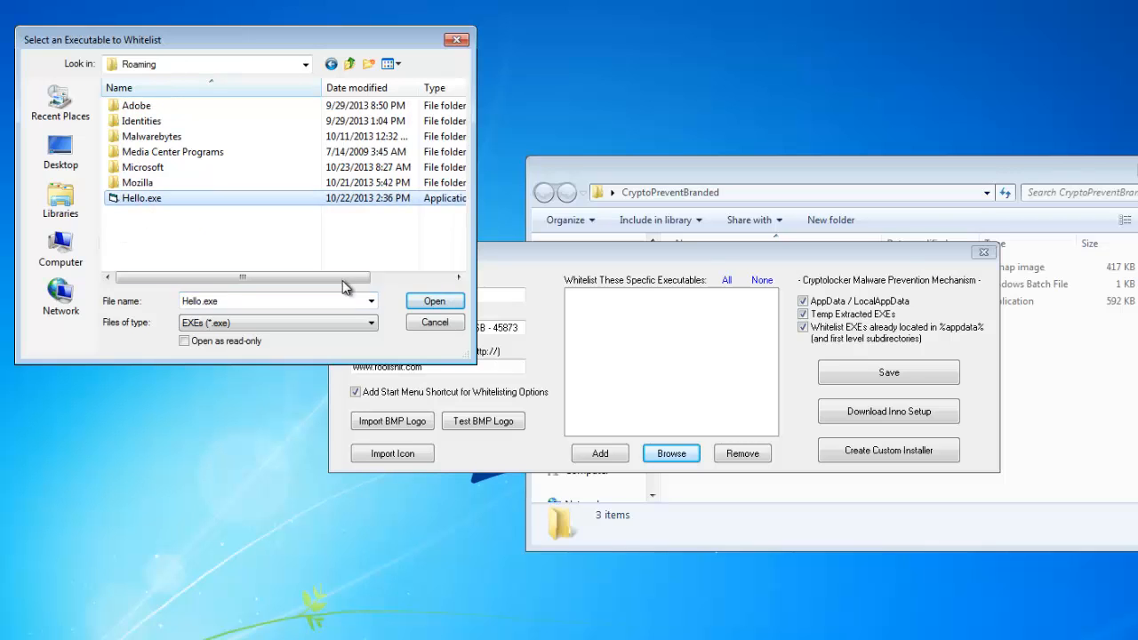
click(424, 302)
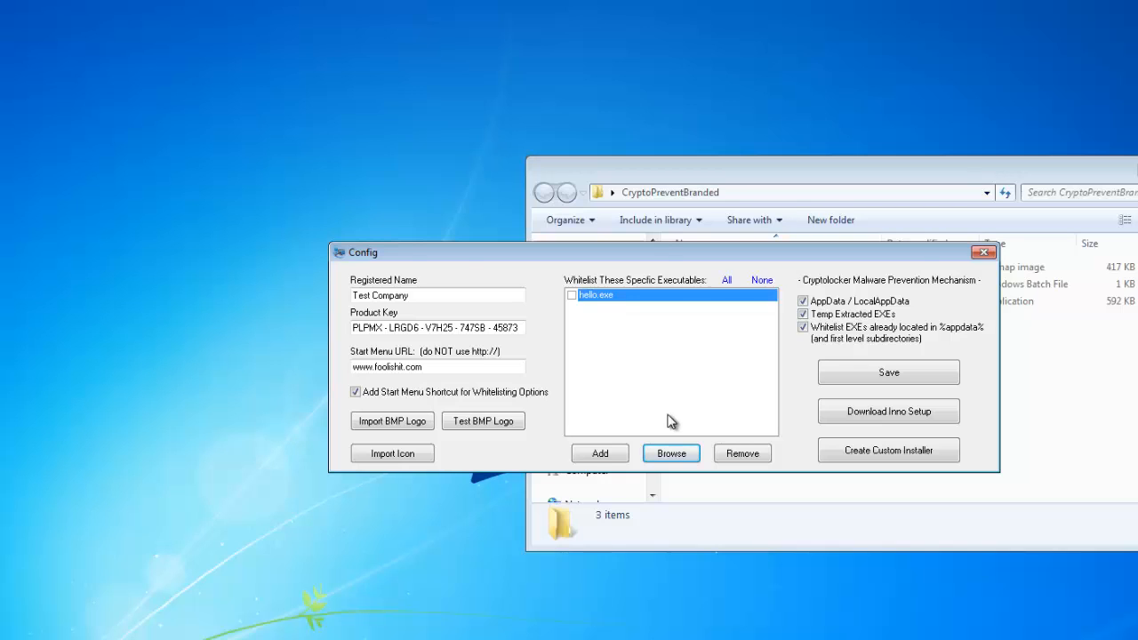
Add HelloWorld.exe from the Microsoft subfolder of %appdata% to the whitelisted executables.
click(671, 453)
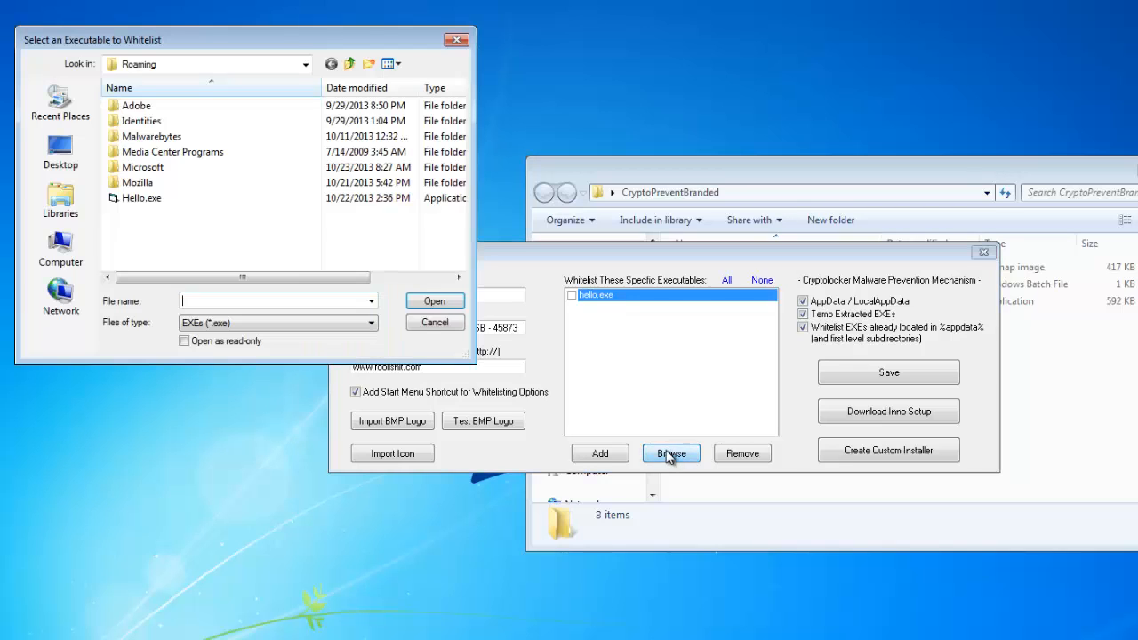
double_click(175, 169)
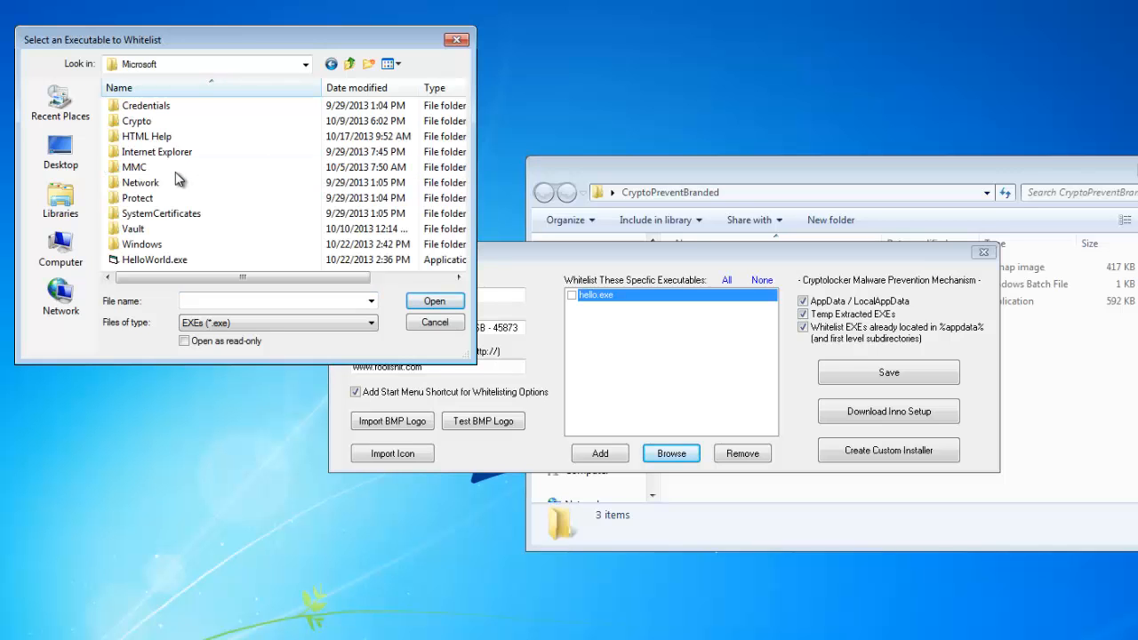
click(189, 260)
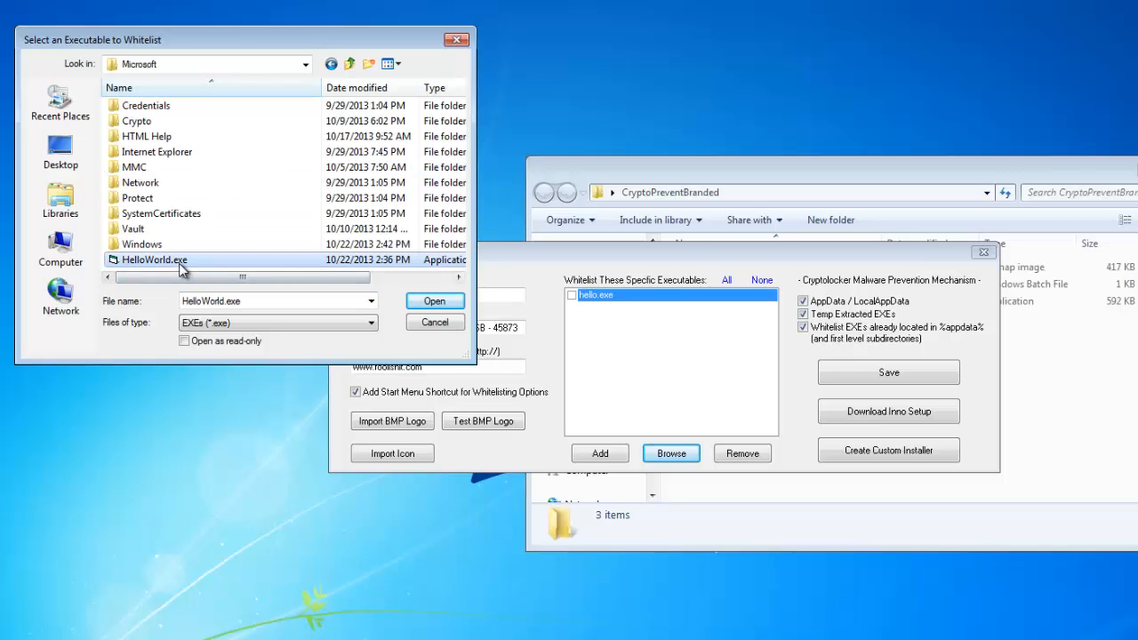
click(414, 302)
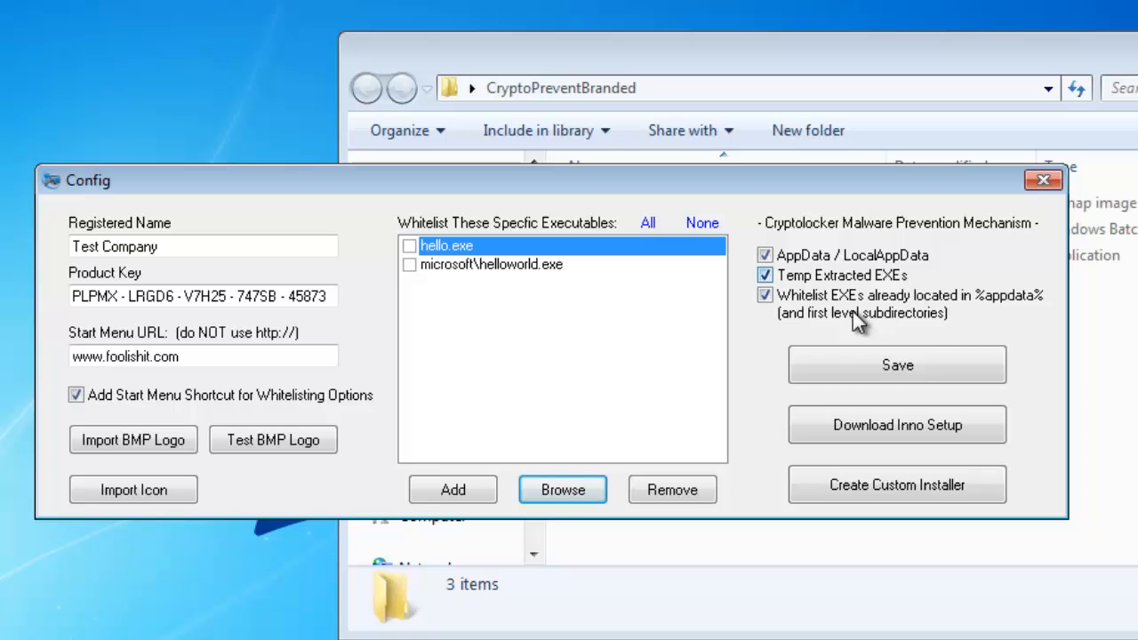
Review the Cryptolocker malware prevention options and save the configuration.
mouse_move(858, 313)
mouse_move(903, 304)
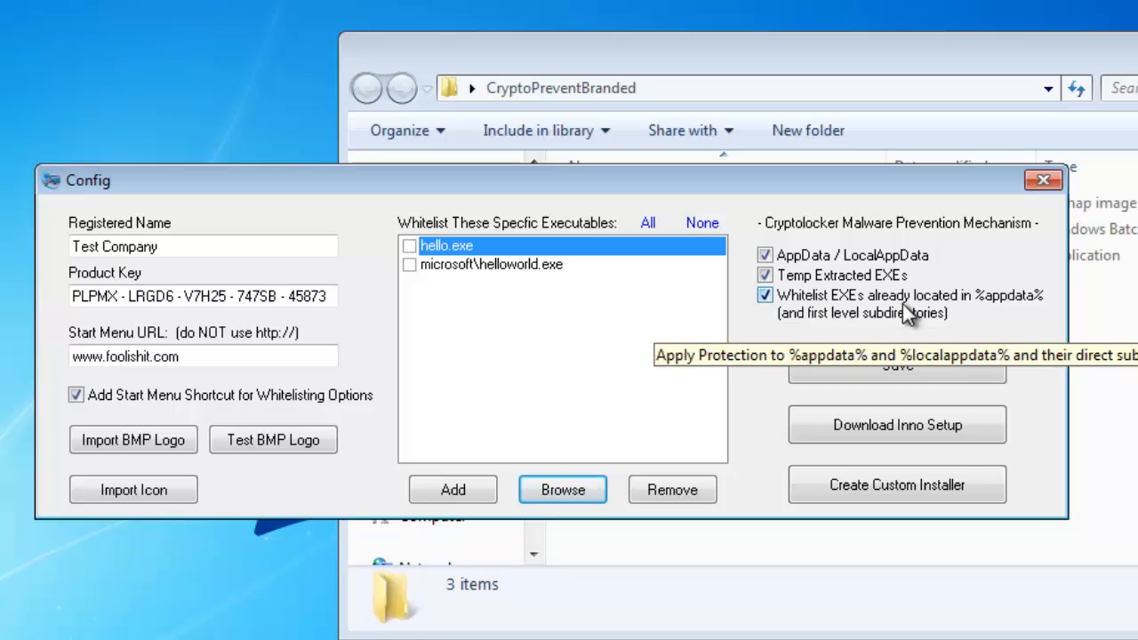
click(900, 366)
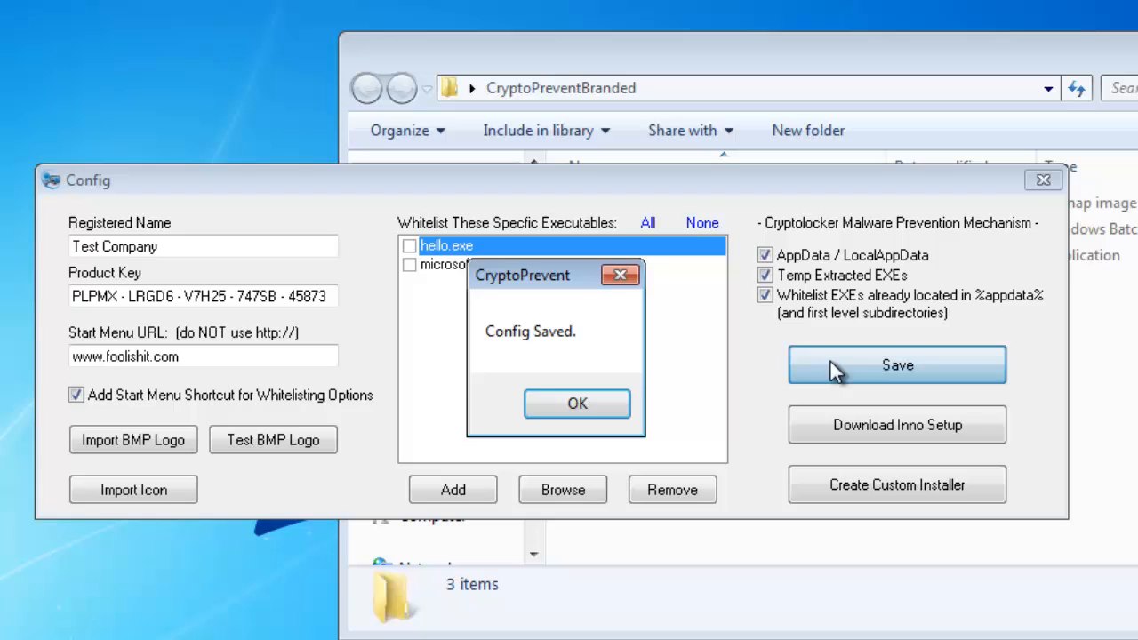
click(600, 402)
Examine the saved files in the CryptoPreventBranded folder, read the entries in CryptoPrevent_Whitelist.txt, and return to the Config window.
click(1092, 120)
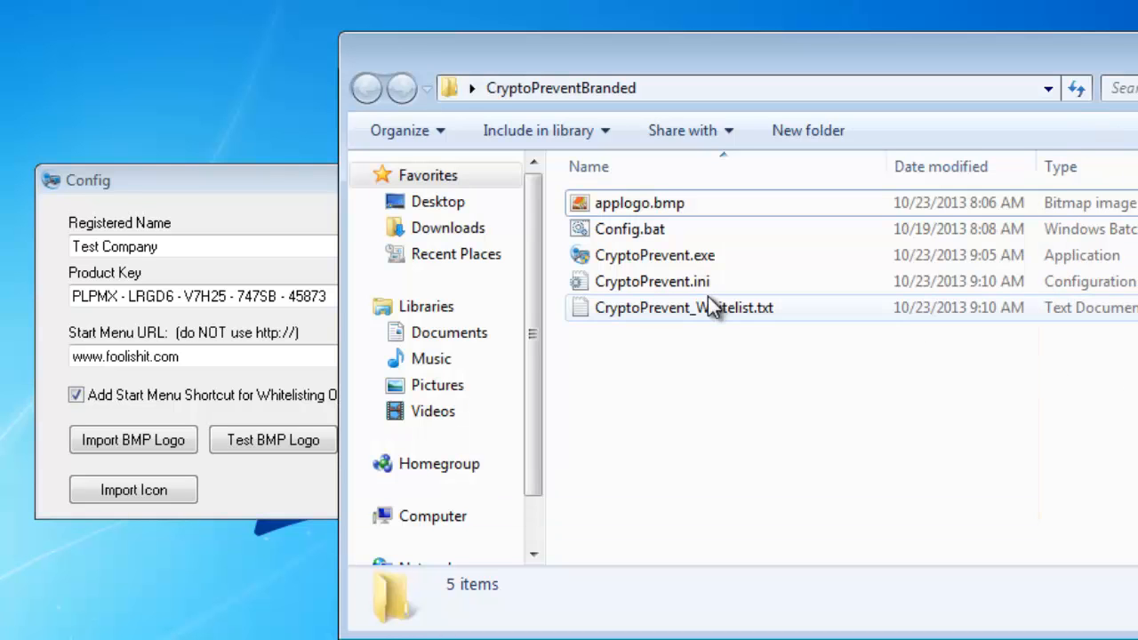
click(674, 283)
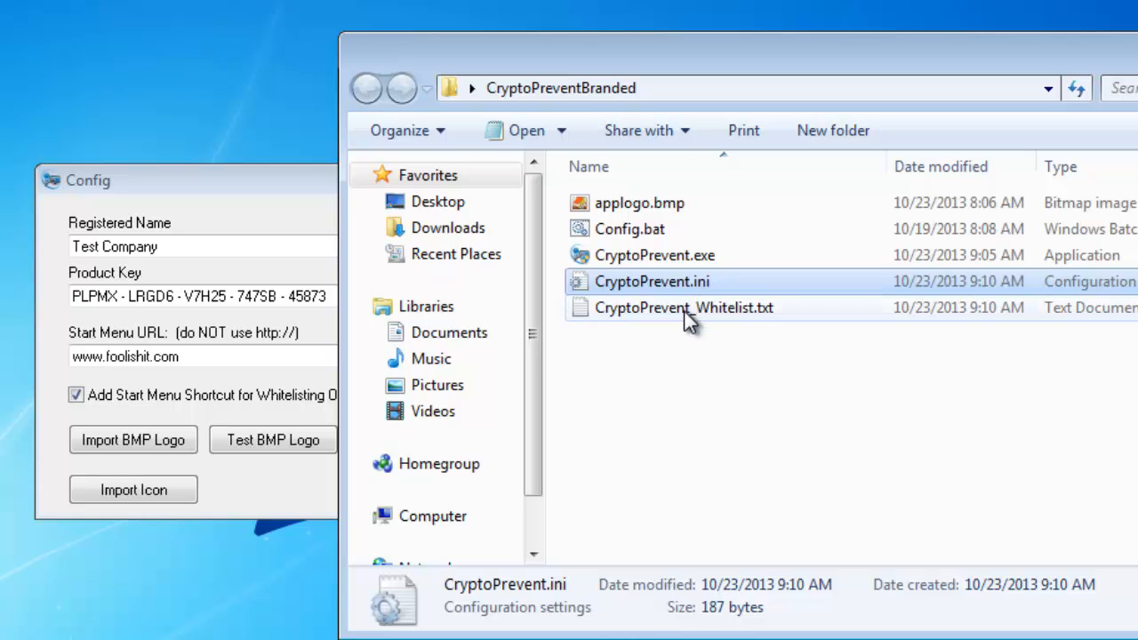
click(684, 311)
double_click(684, 310)
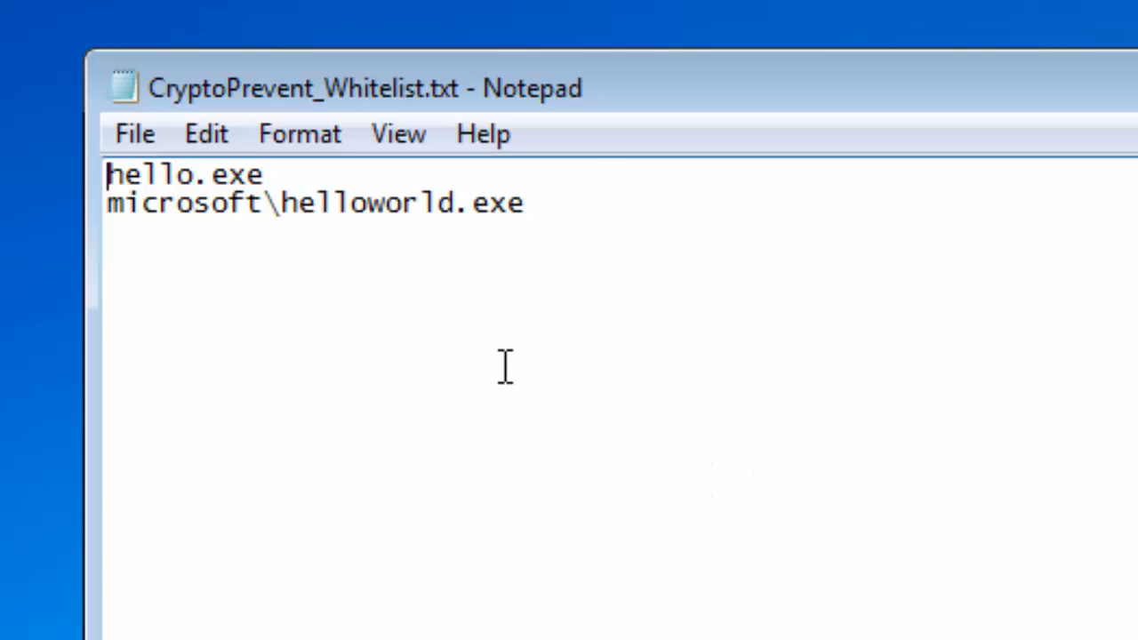
drag(569, 203, 107, 189)
click(660, 246)
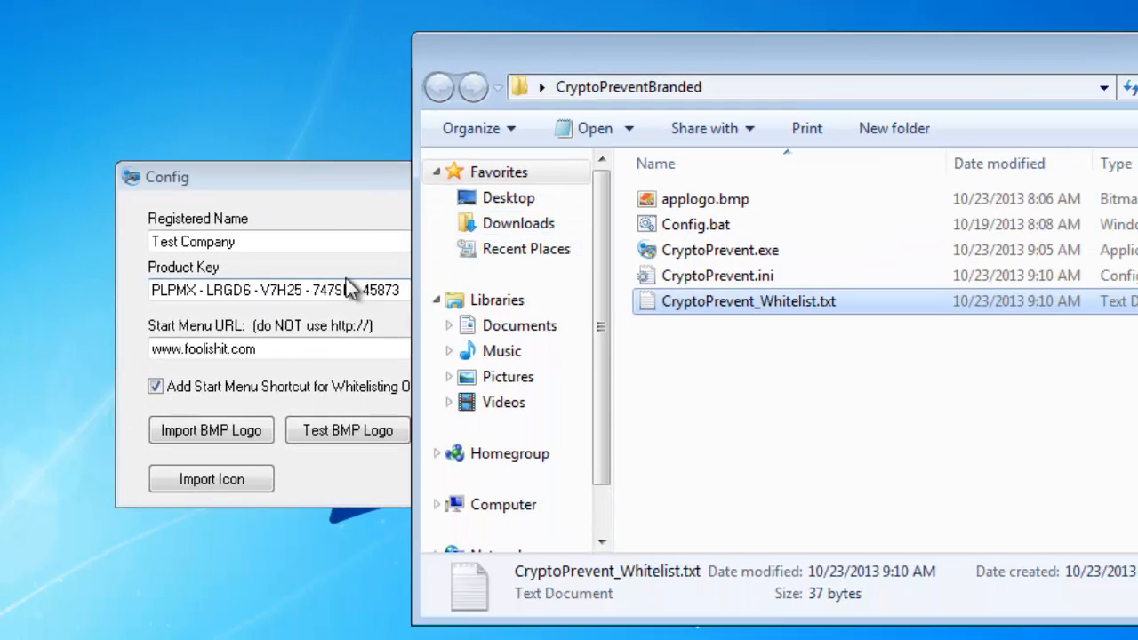
click(389, 190)
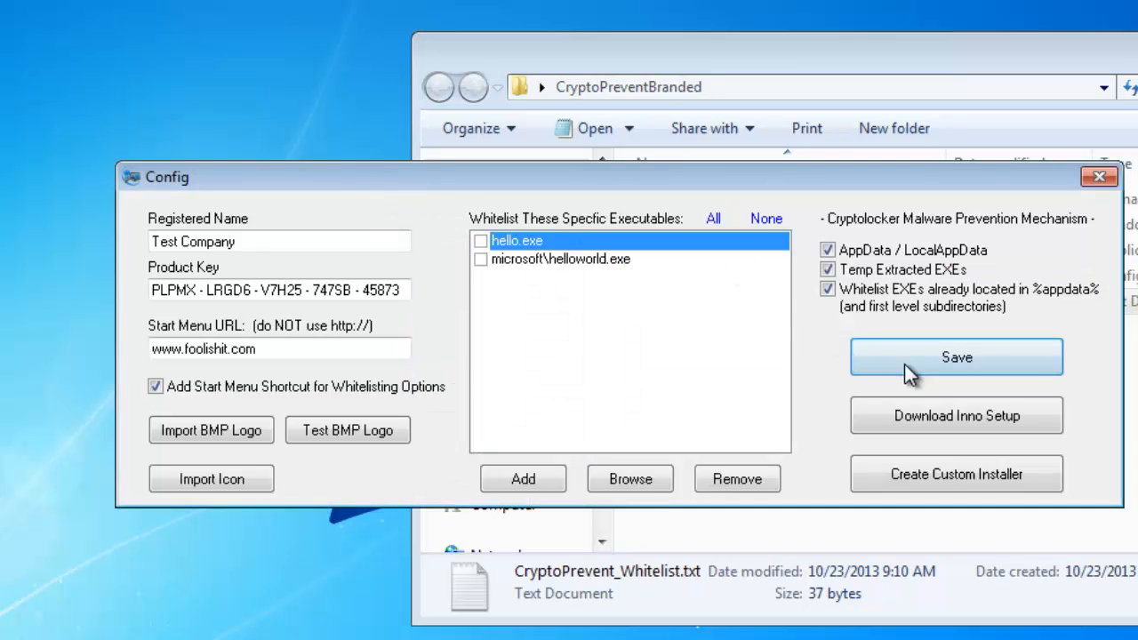
Request the Inno Setup download and create the custom installer CryptoPreventSetup from the saved configuration.
click(941, 418)
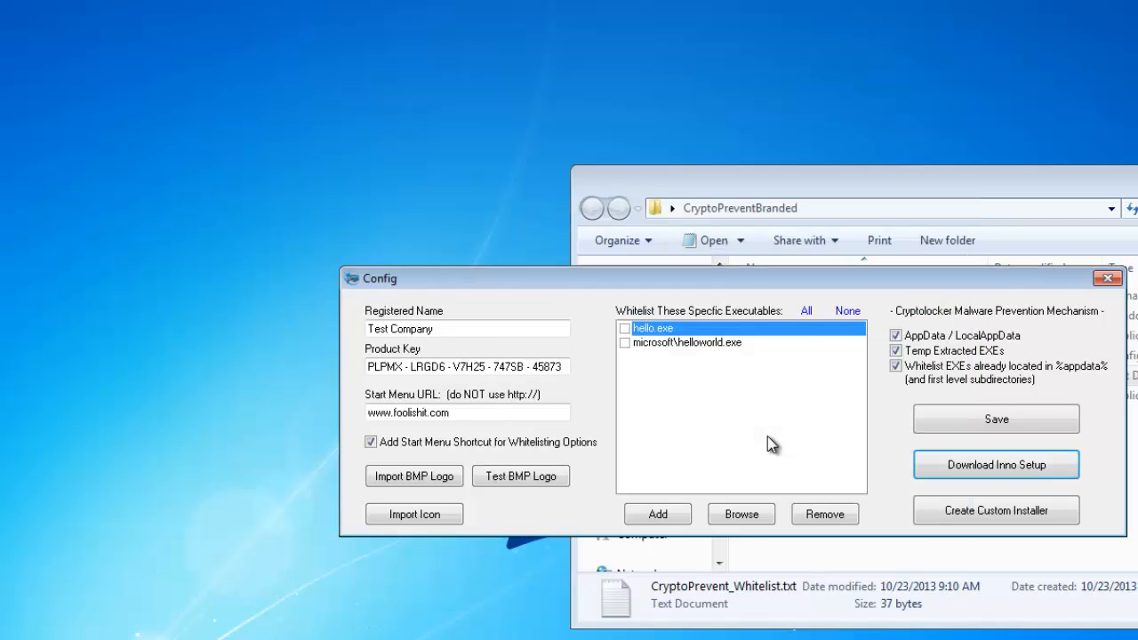
click(766, 455)
click(981, 516)
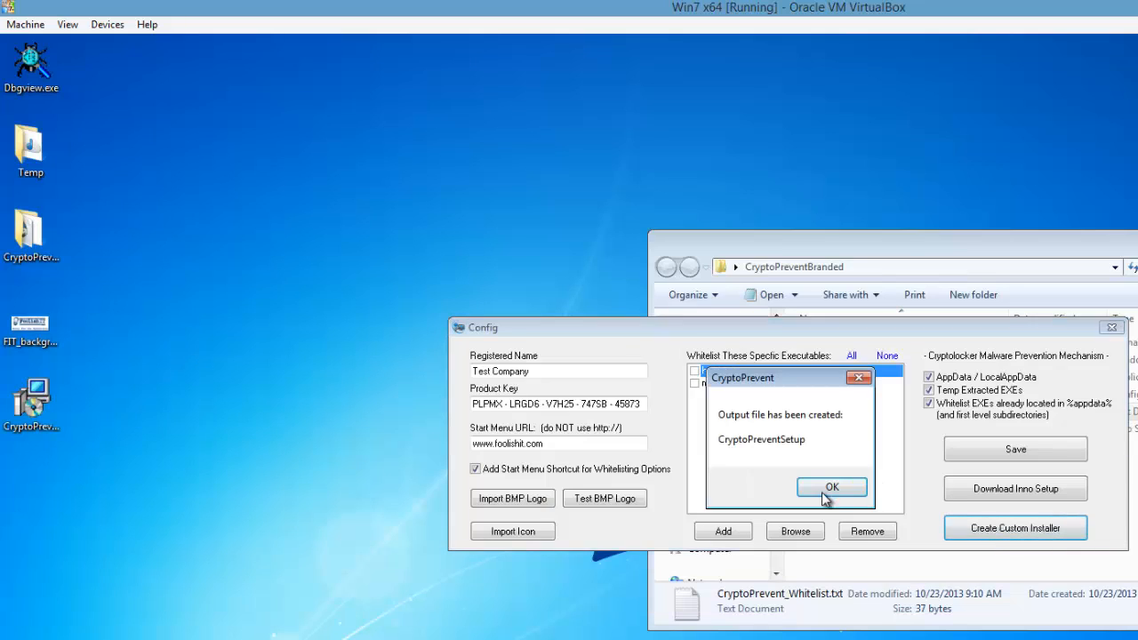
click(833, 488)
Move CryptoPreventSetup.exe to an open area of the desktop and close the Config and CryptoPreventBranded windows.
click(44, 408)
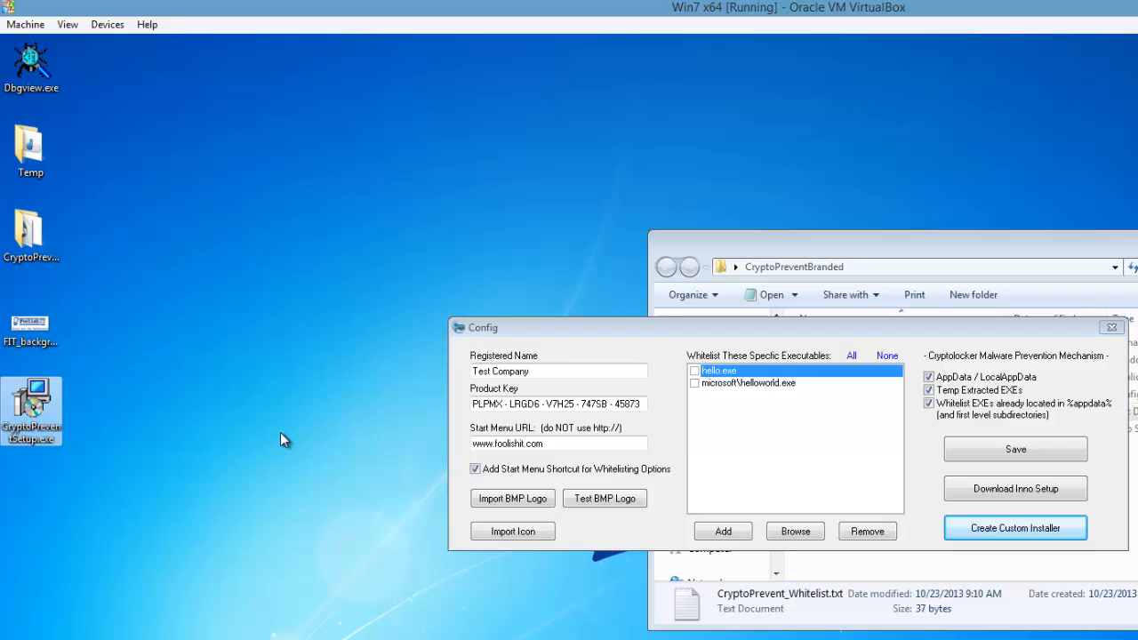
drag(54, 414, 359, 420)
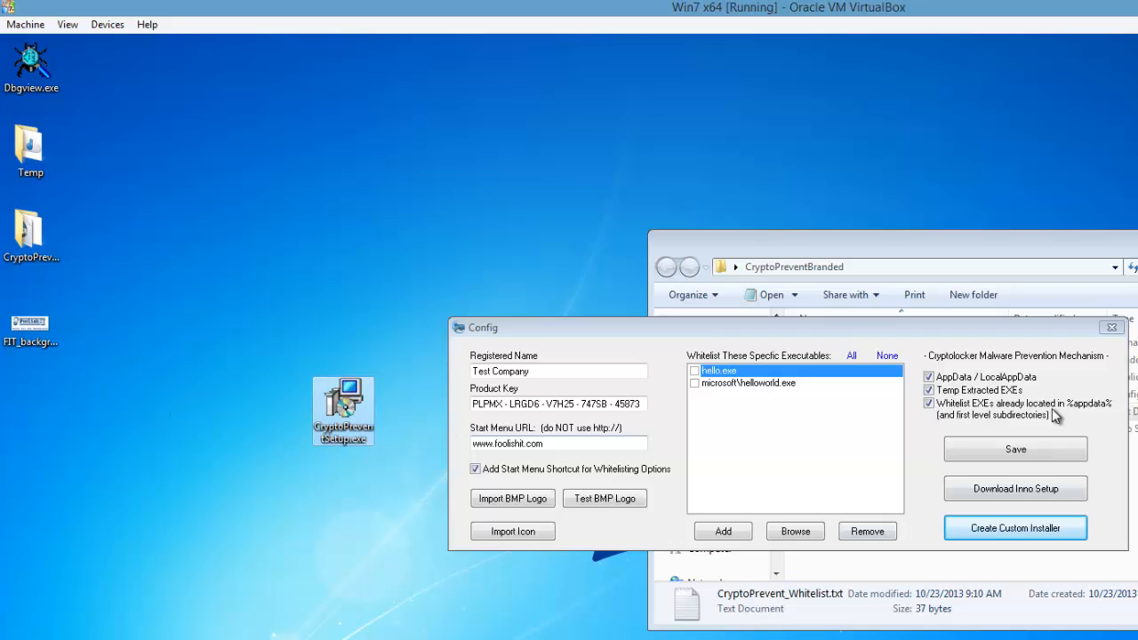
click(1112, 327)
click(1112, 328)
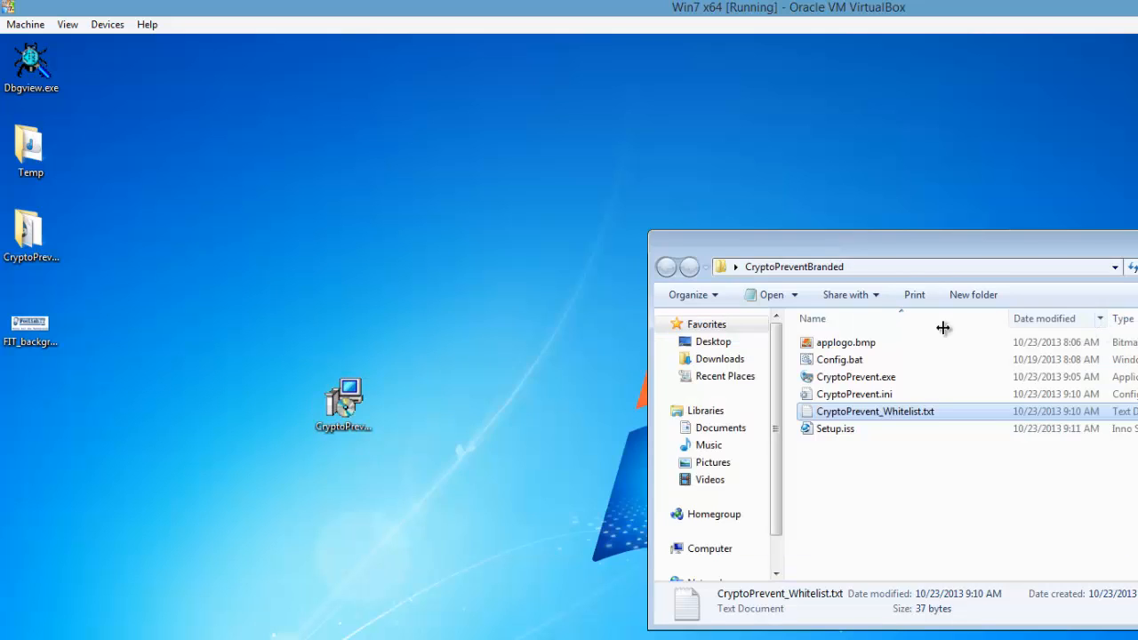
click(475, 471)
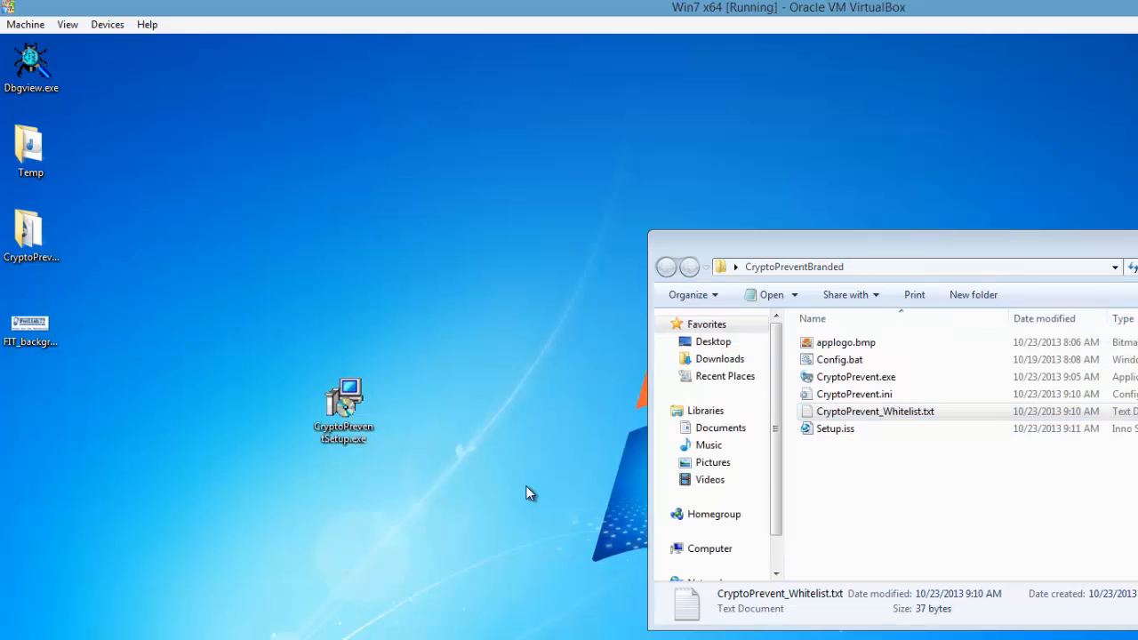
click(1137, 239)
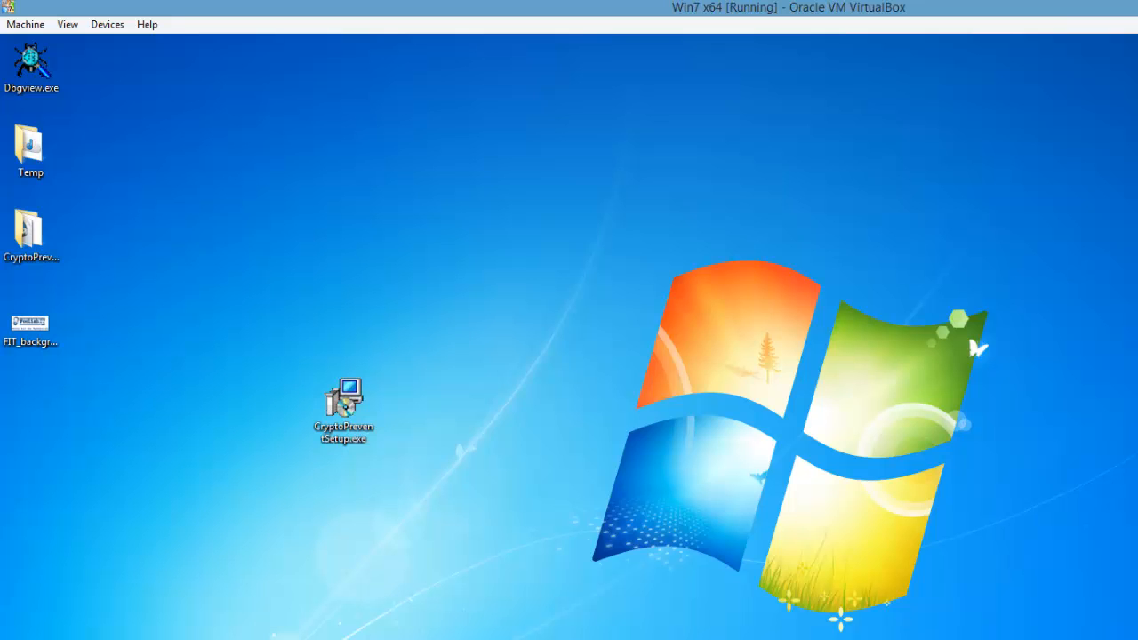
Run CryptoPreventSetup.exe with permission to make changes and install Cryptolocker Prevention.
double_click(344, 401)
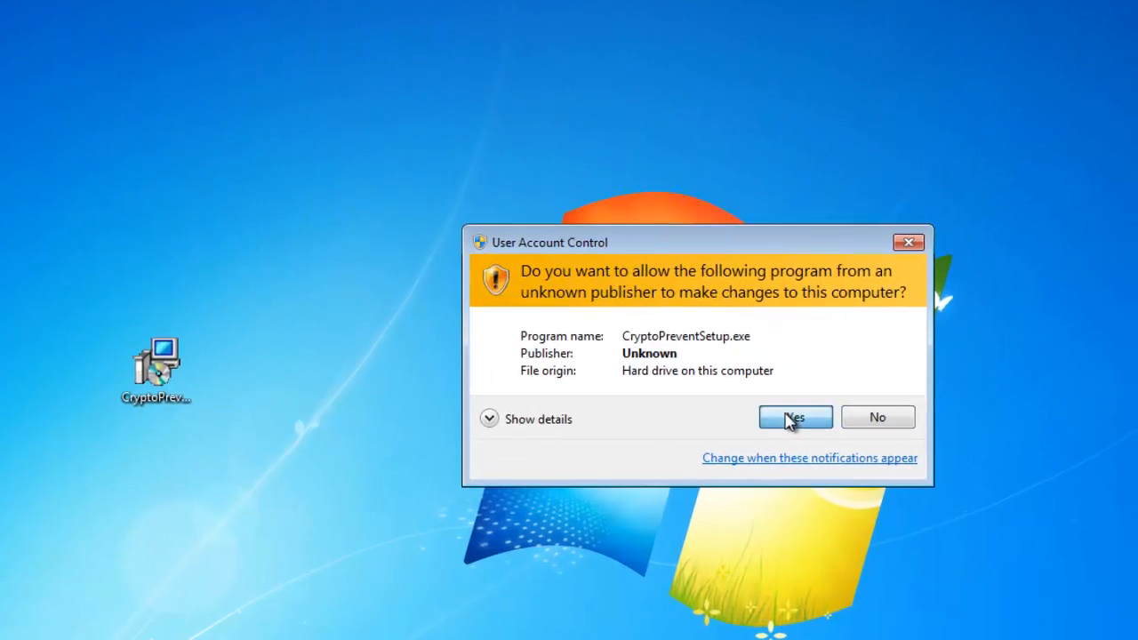
click(861, 442)
click(709, 564)
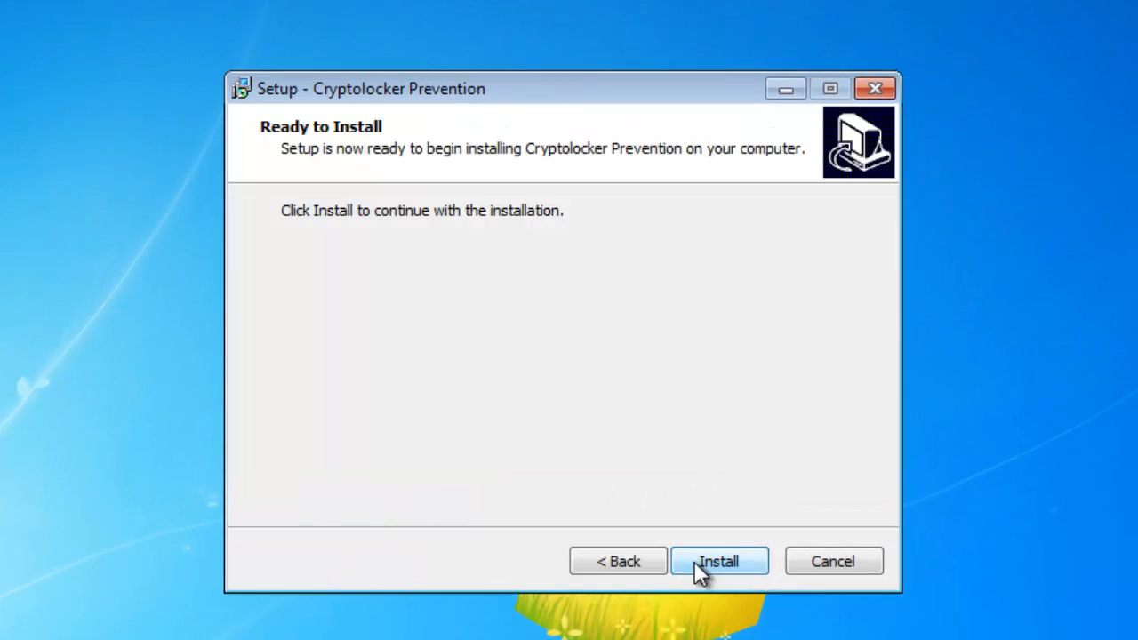
click(696, 562)
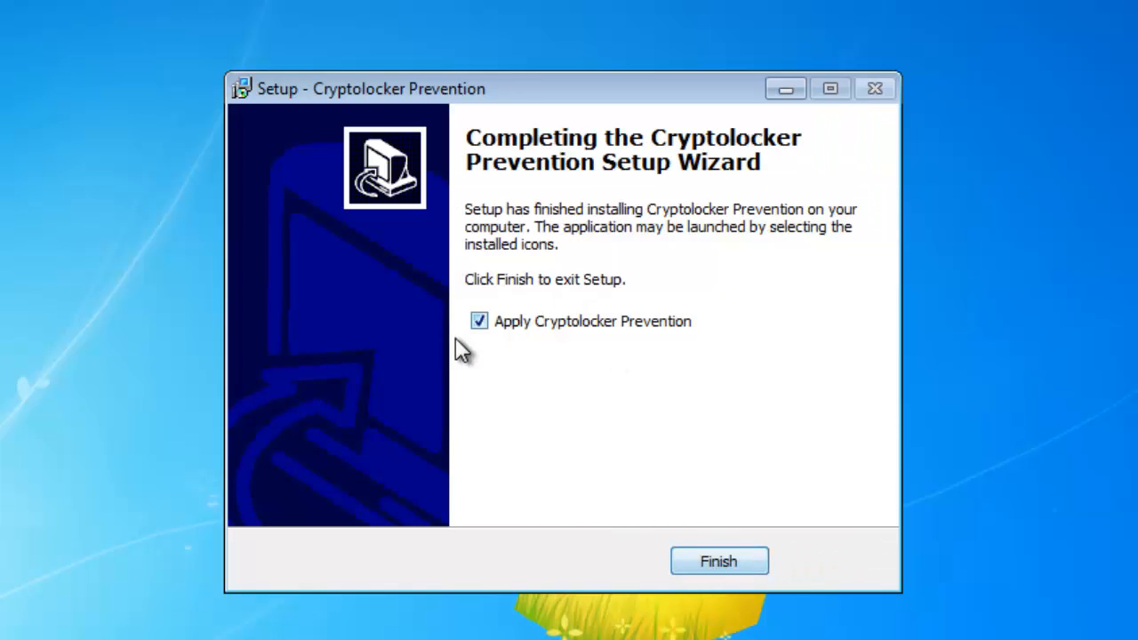
Finish setup with Apply Cryptolocker Prevention enabled, re-applying the prevention without restarting the PC.
click(710, 561)
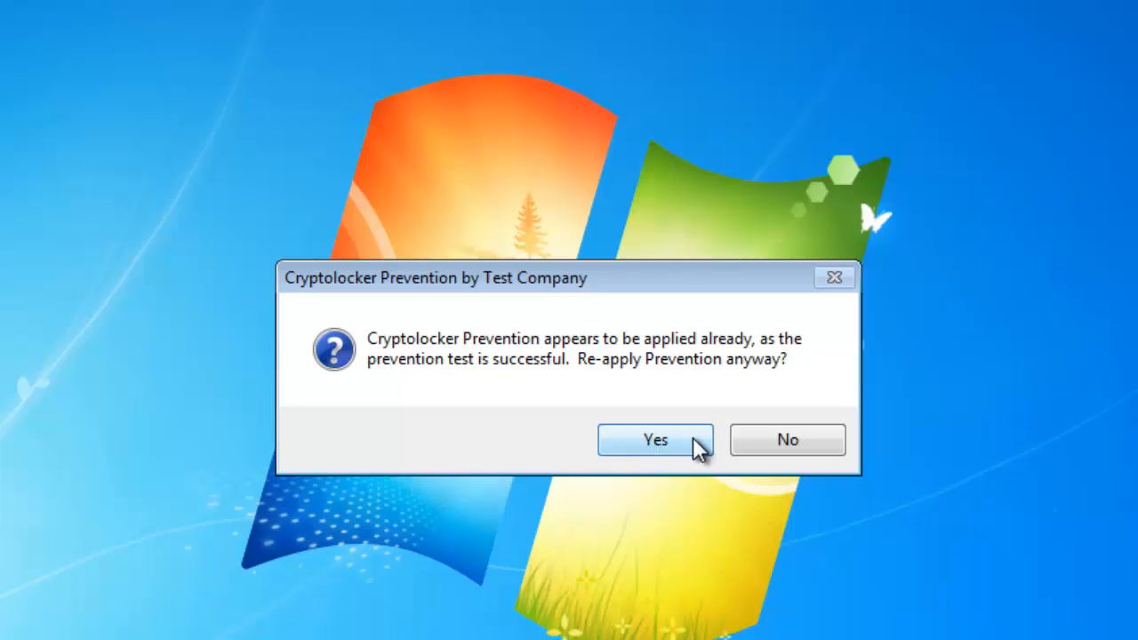
click(687, 438)
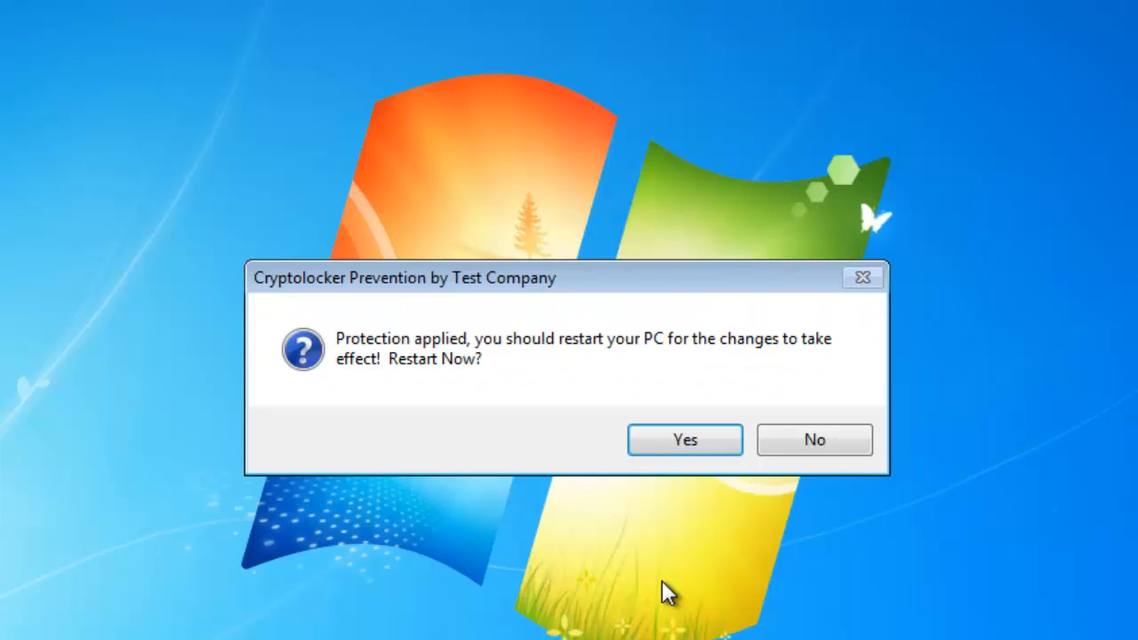
click(793, 439)
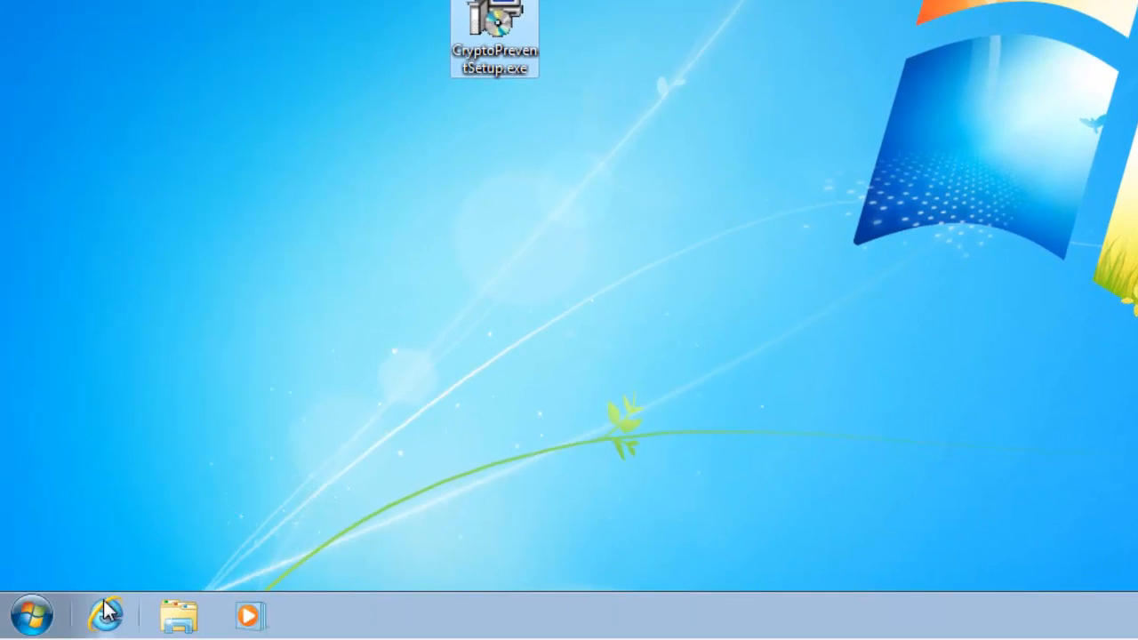
Open Whitelist Options from the Test Company program group, review the whitelisted EXEs and close the window.
click(41, 614)
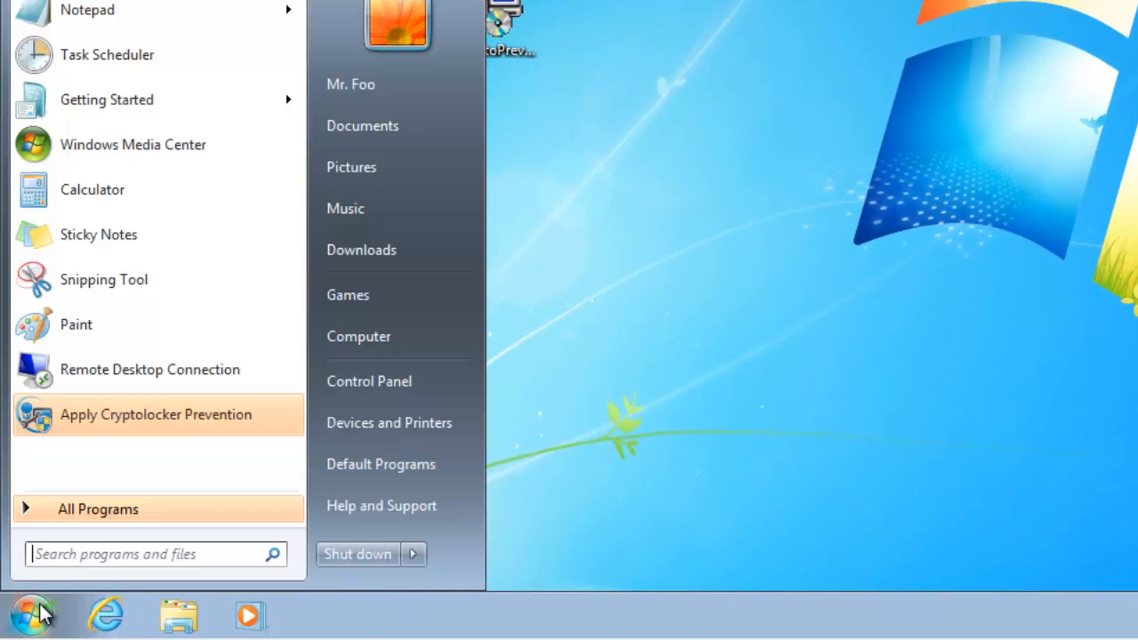
click(95, 509)
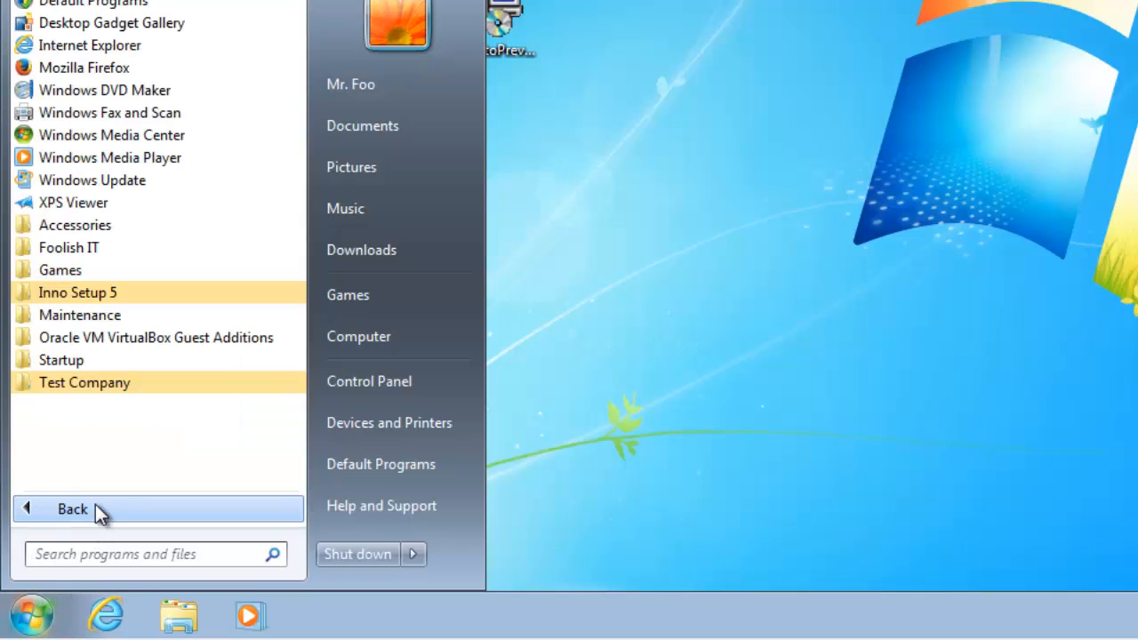
click(92, 384)
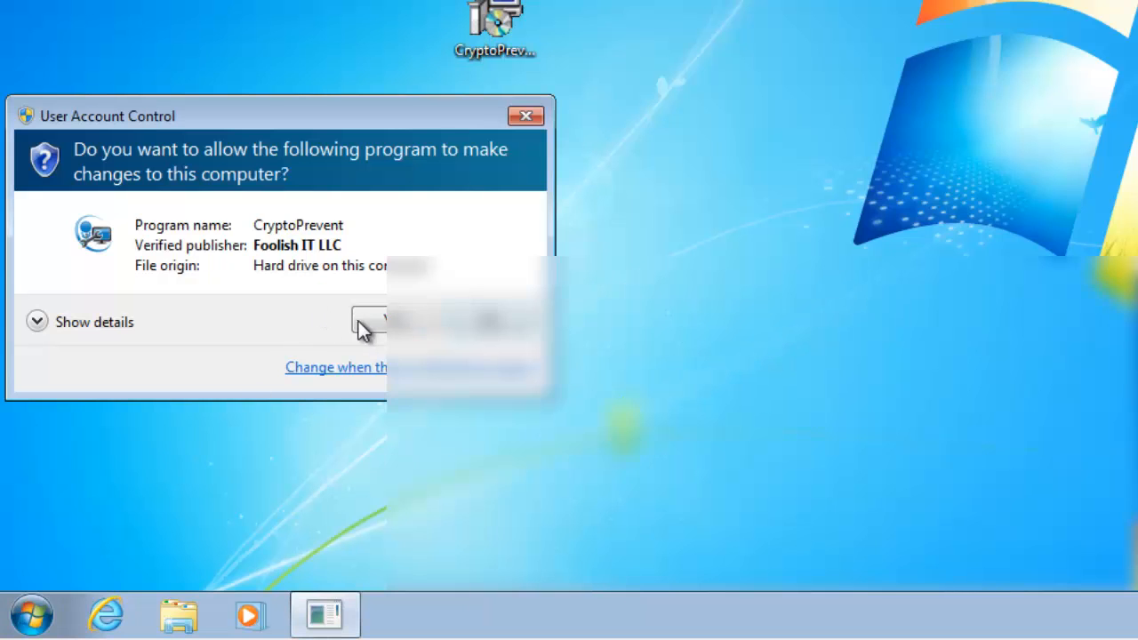
click(360, 319)
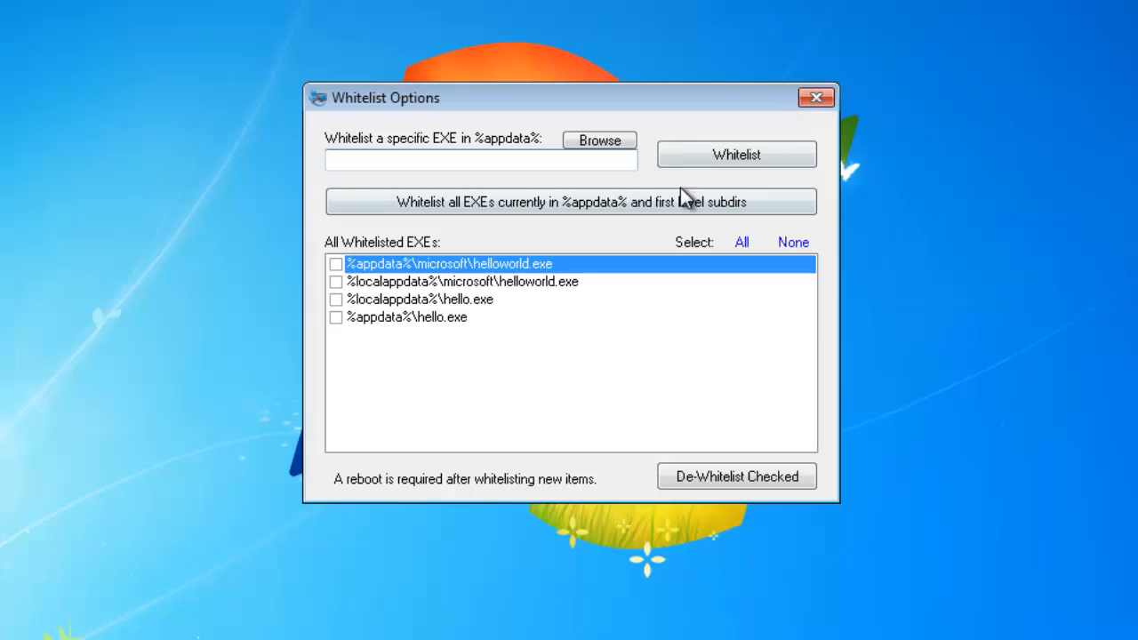
click(817, 96)
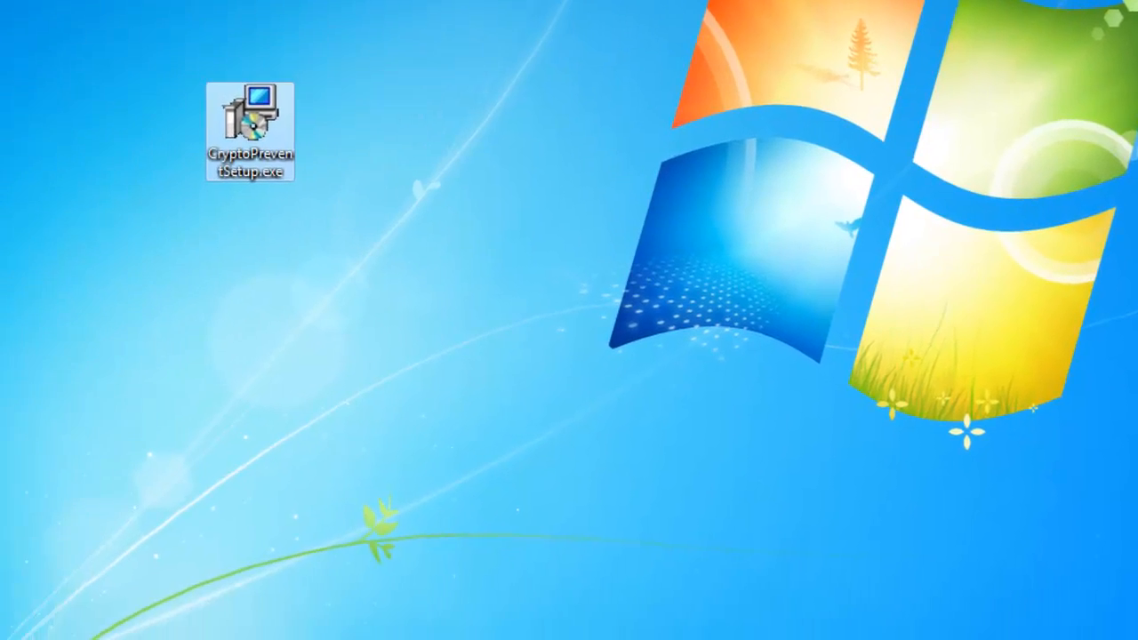
click(32, 619)
click(67, 524)
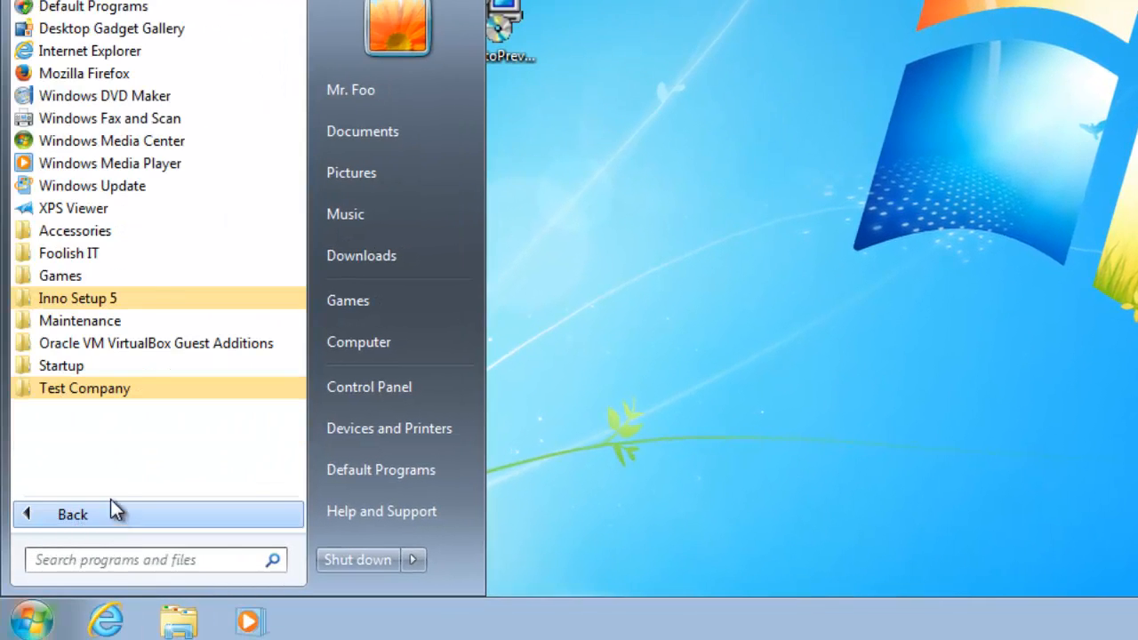
click(134, 387)
click(163, 412)
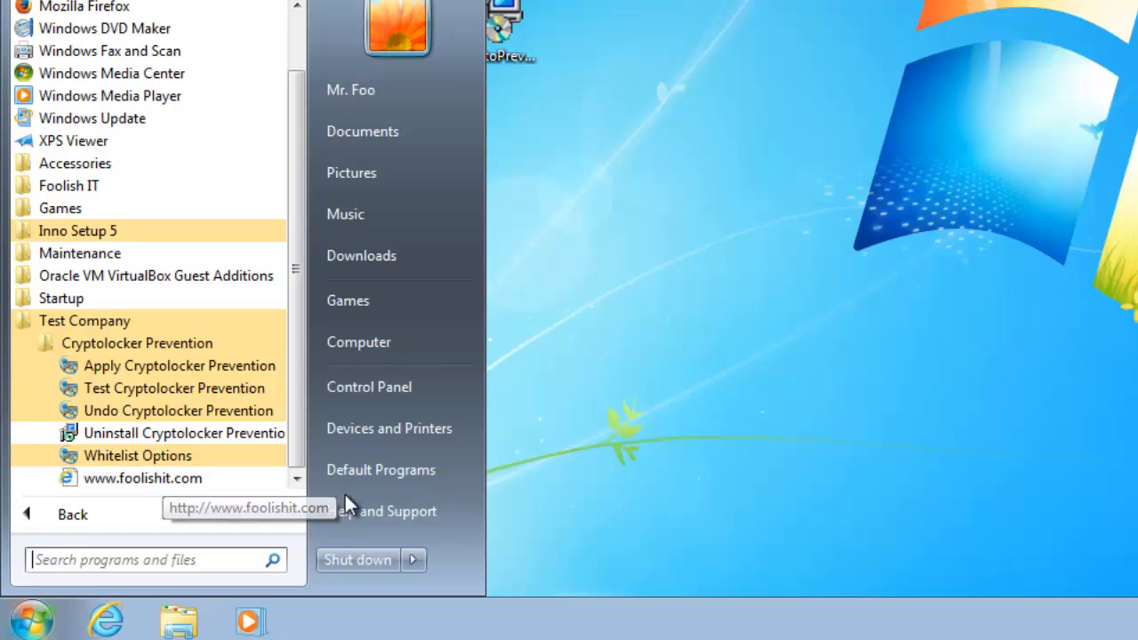
click(622, 480)
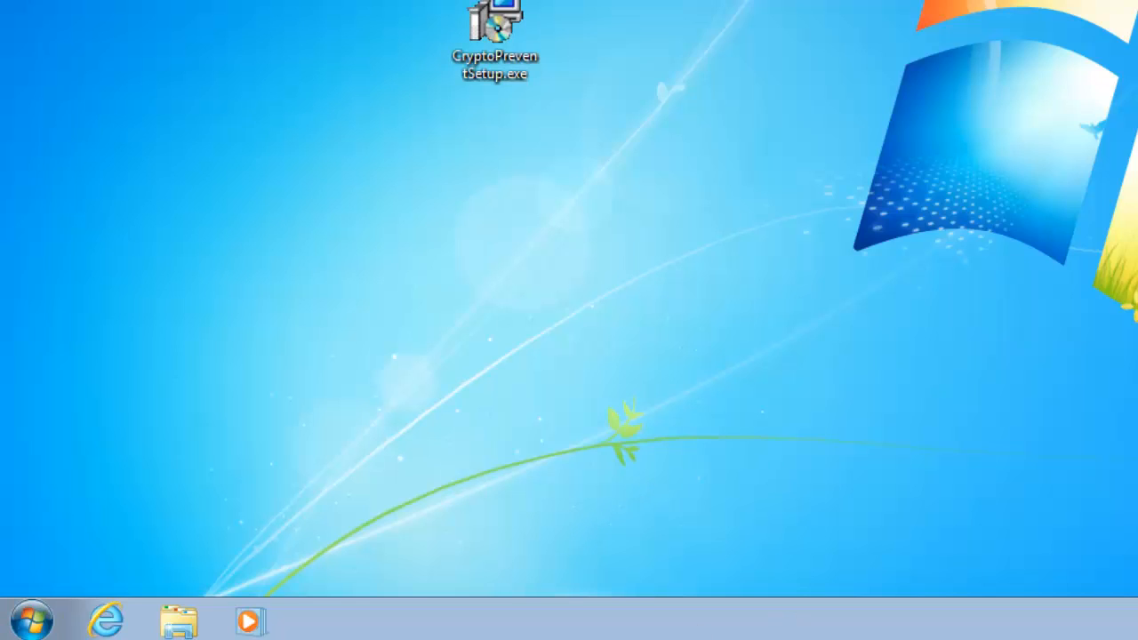